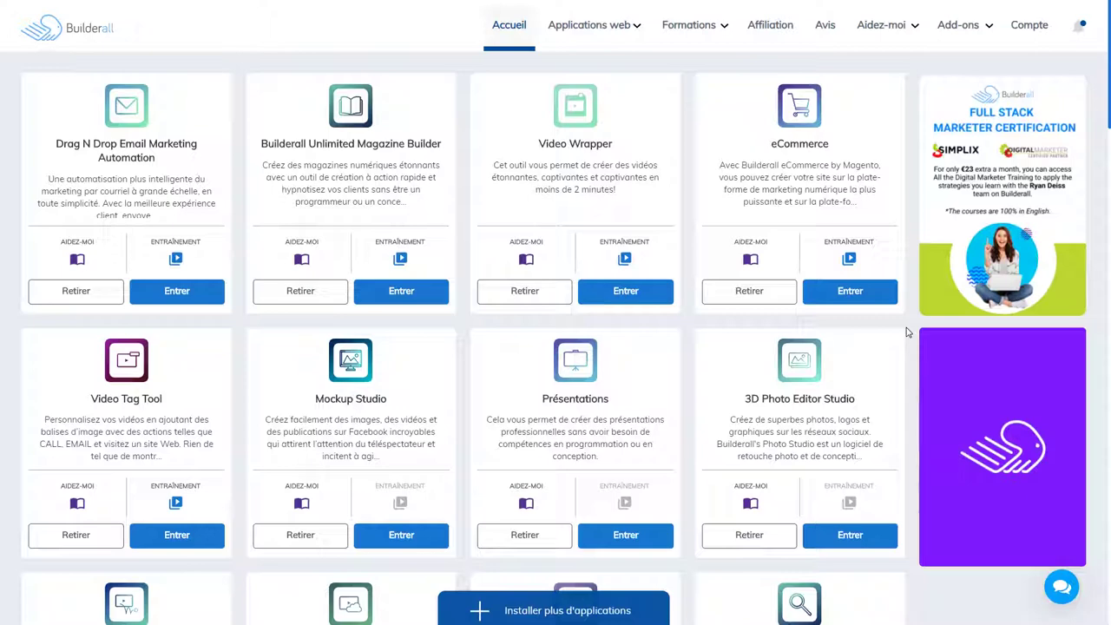
Step: Browse the available web applications and open Share Locker from the Social Media & Engagement group
{"action": "left_click", "coordinate": [635, 27]}
{"action": "scroll", "coordinate": [1106, 126], "scroll_direction": "down", "scroll_amount": 1}
{"action": "scroll", "coordinate": [1094, 251], "scroll_direction": "down", "scroll_amount": 5}
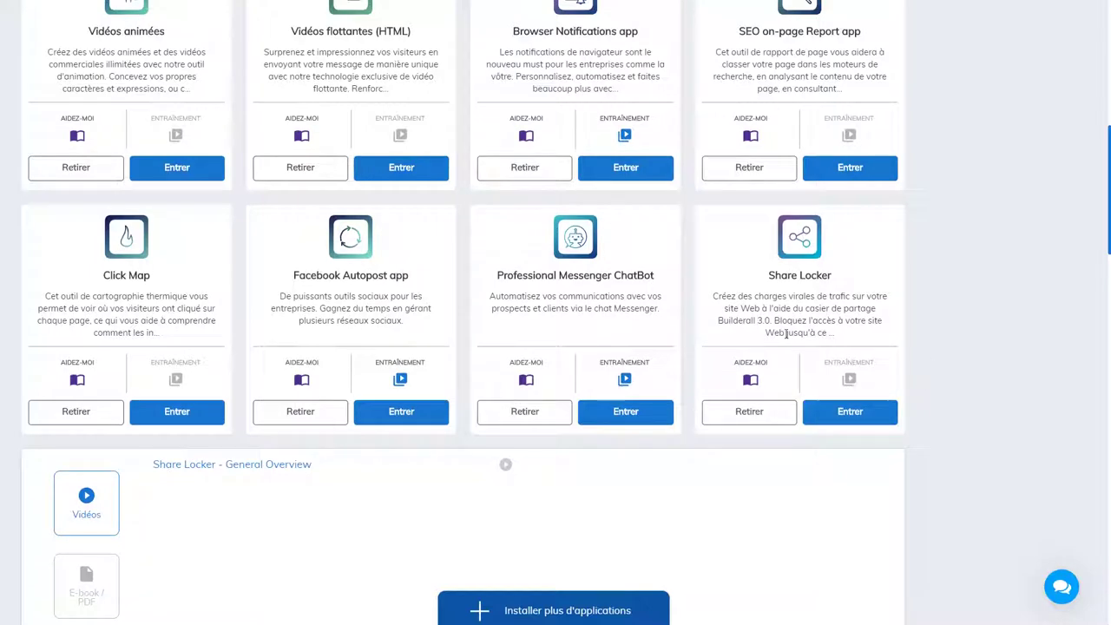
{"action": "left_click_drag", "start_coordinate": [1108, 234], "coordinate": [1100, 88]}
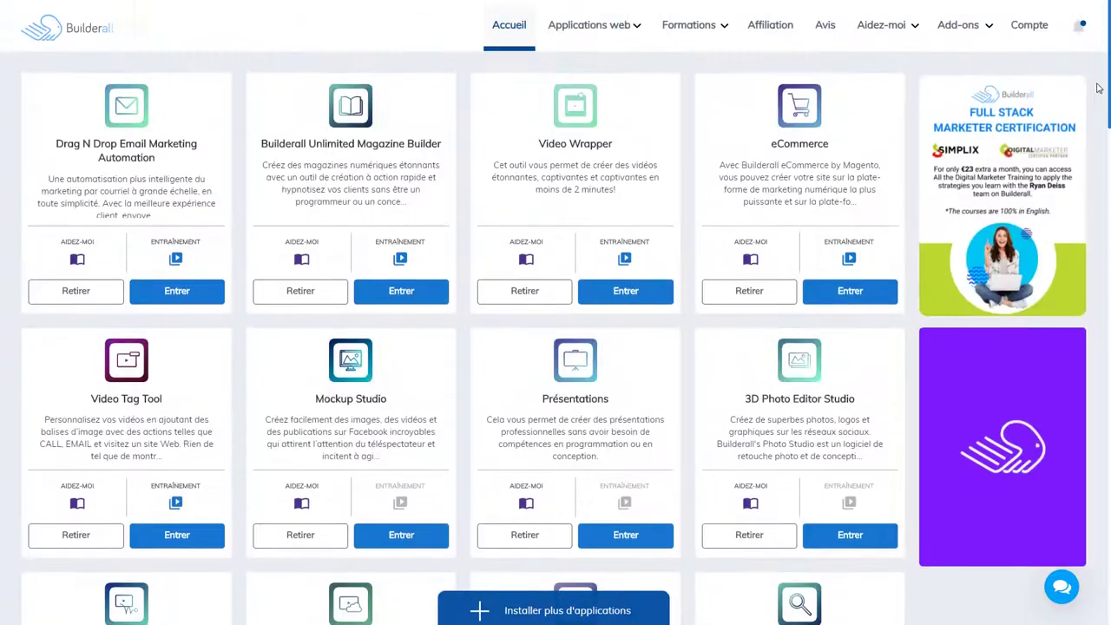
{"action": "left_click", "coordinate": [615, 31]}
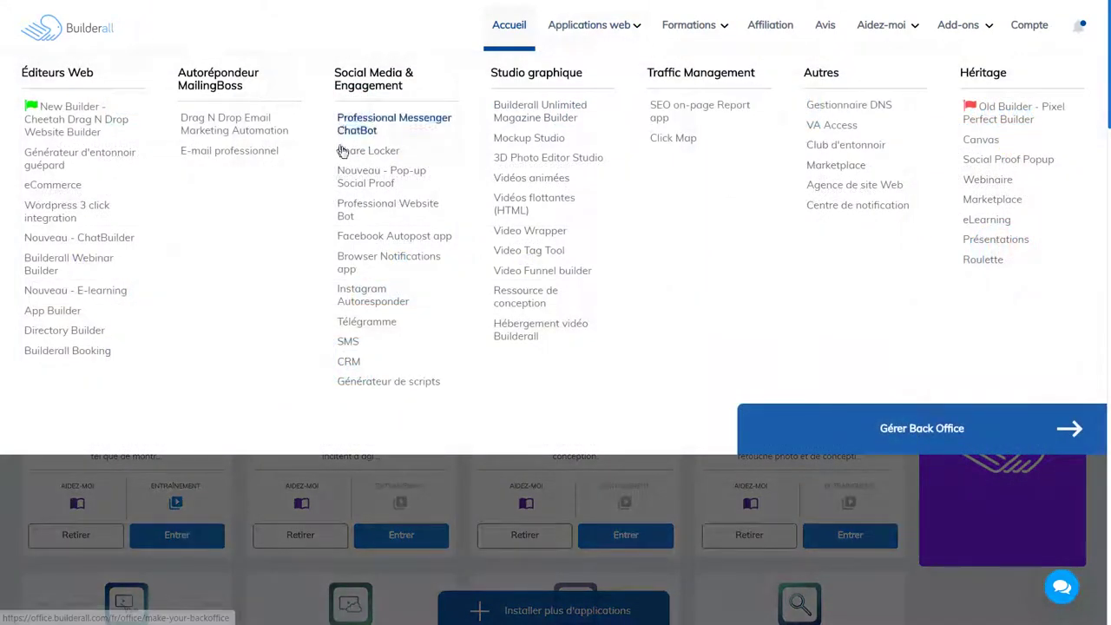
{"action": "left_click", "coordinate": [351, 155]}
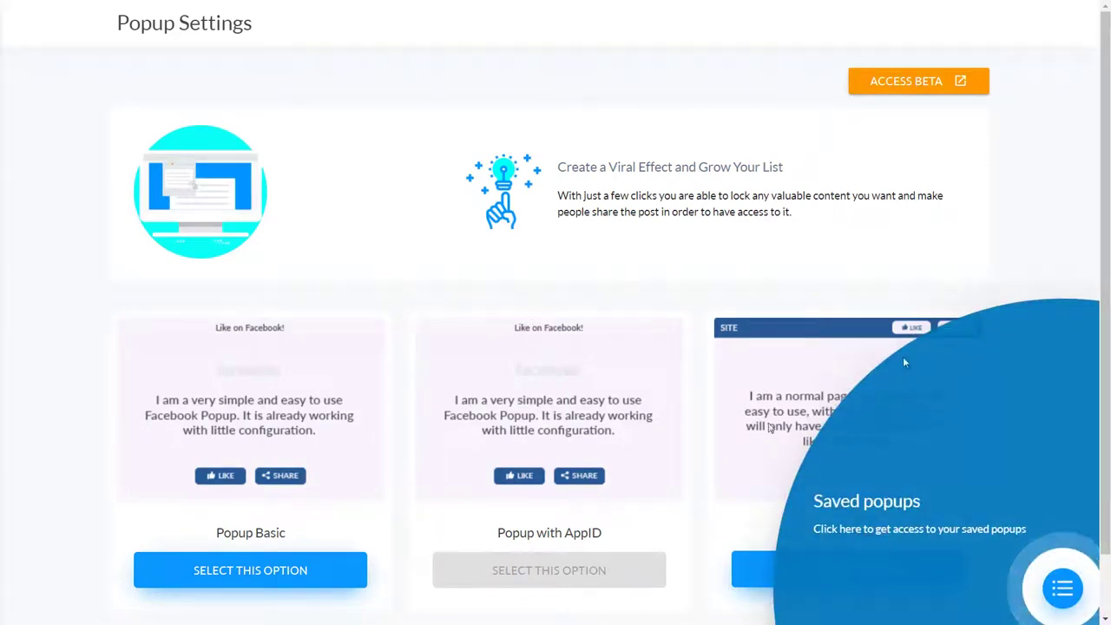
Step: View the saved popups for the Popup Basic and Interceptor types, then close the list
{"action": "scroll", "coordinate": [1084, 449], "scroll_direction": "down", "scroll_amount": 1}
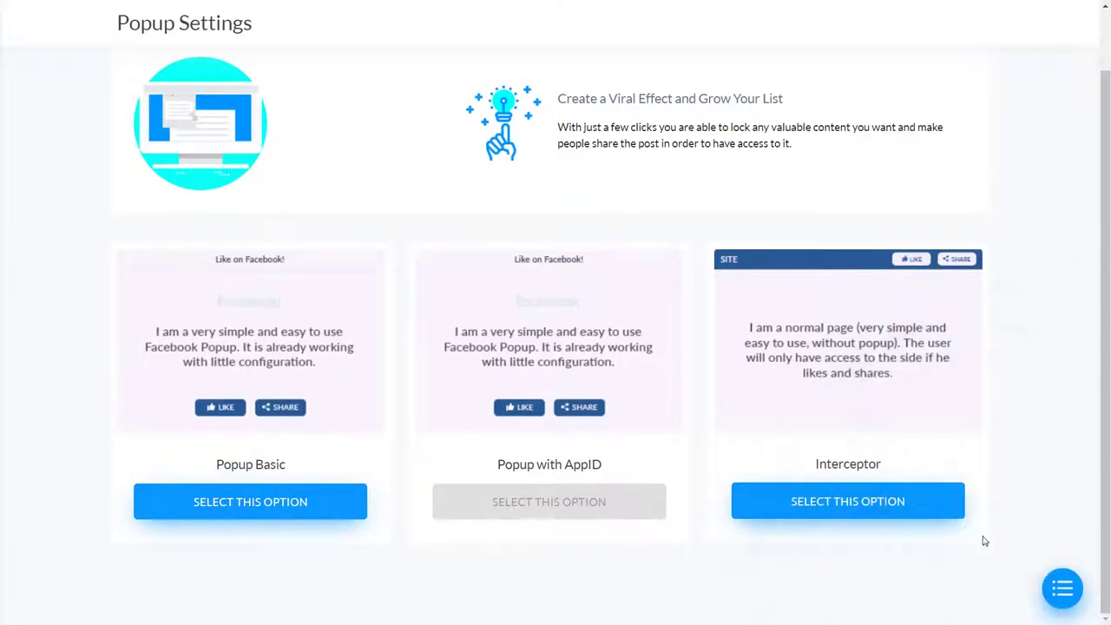
{"action": "left_click", "coordinate": [1061, 593]}
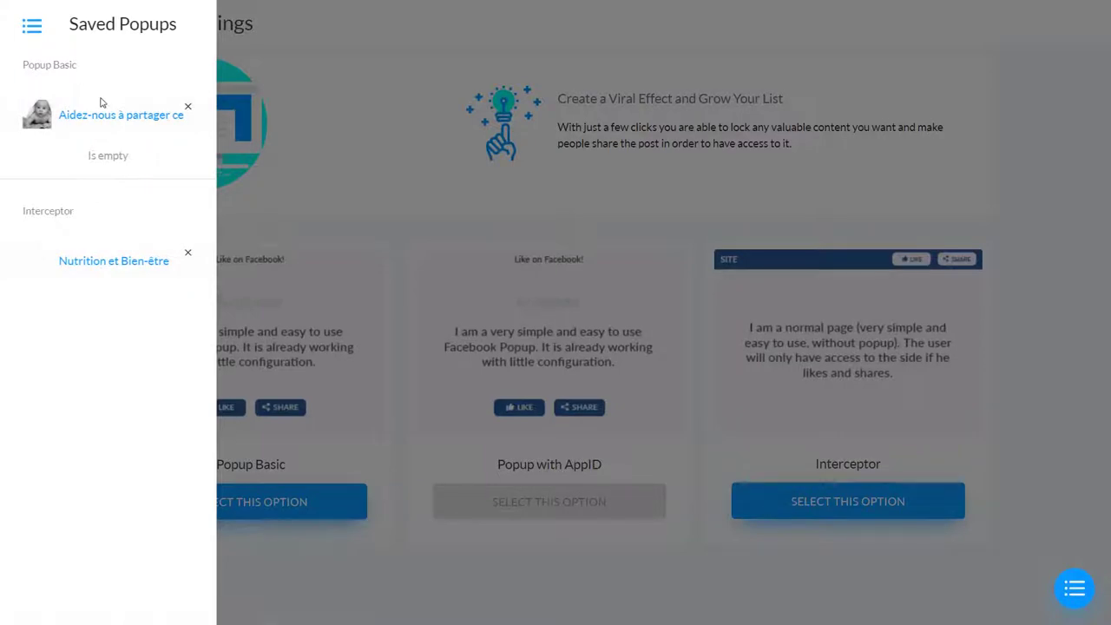
{"action": "left_click", "coordinate": [1030, 362]}
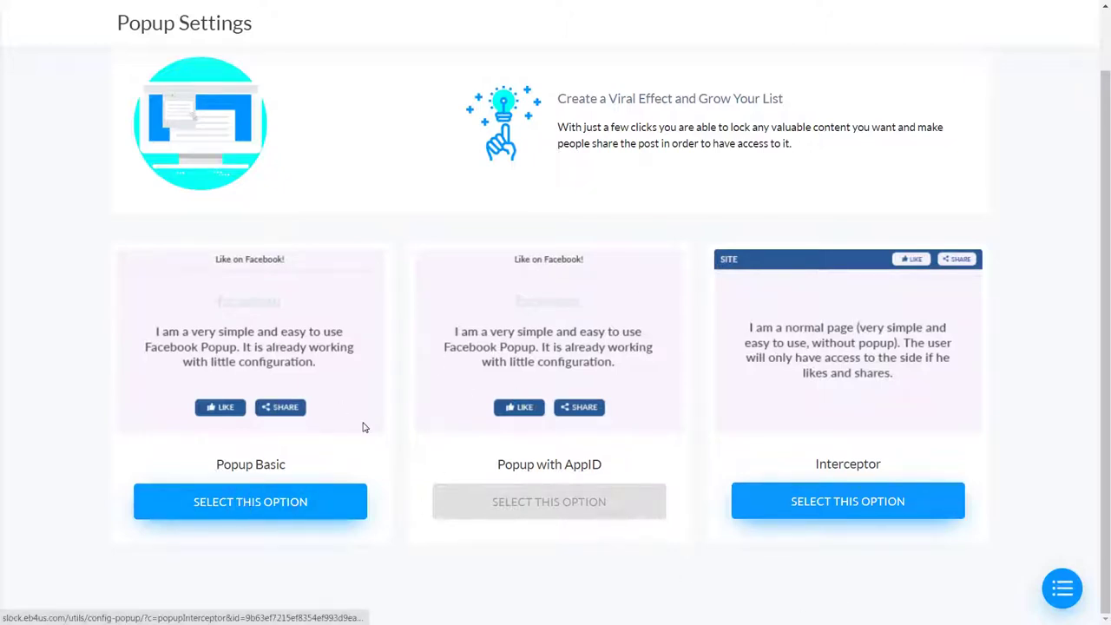
Step: Create a popup with the Popup Basic option and set its title to "Aidez-nous à partager ce contenu"
{"action": "left_click", "coordinate": [246, 504]}
{"action": "left_click", "coordinate": [203, 141]}
{"action": "left_click", "coordinate": [102, 188]}
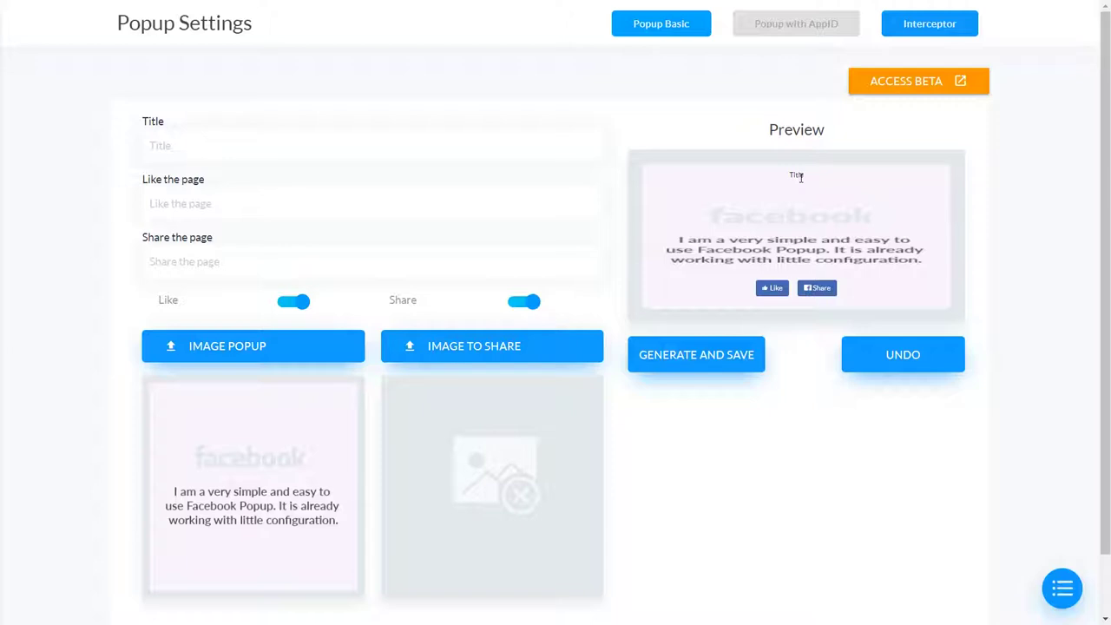
{"action": "left_click", "coordinate": [209, 153]}
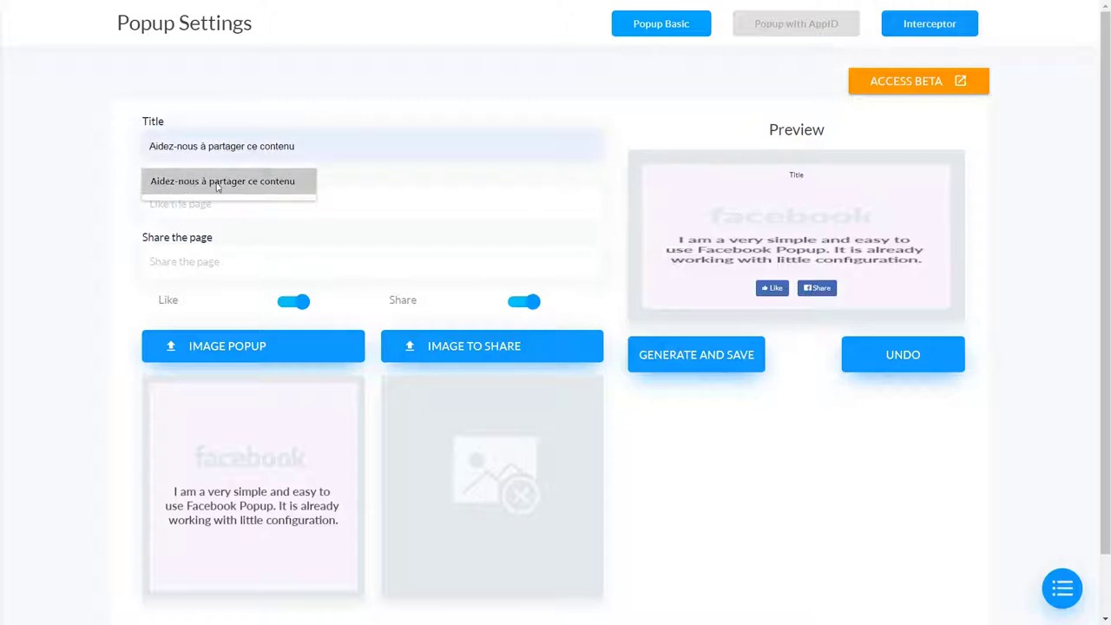
{"action": "left_click", "coordinate": [208, 183]}
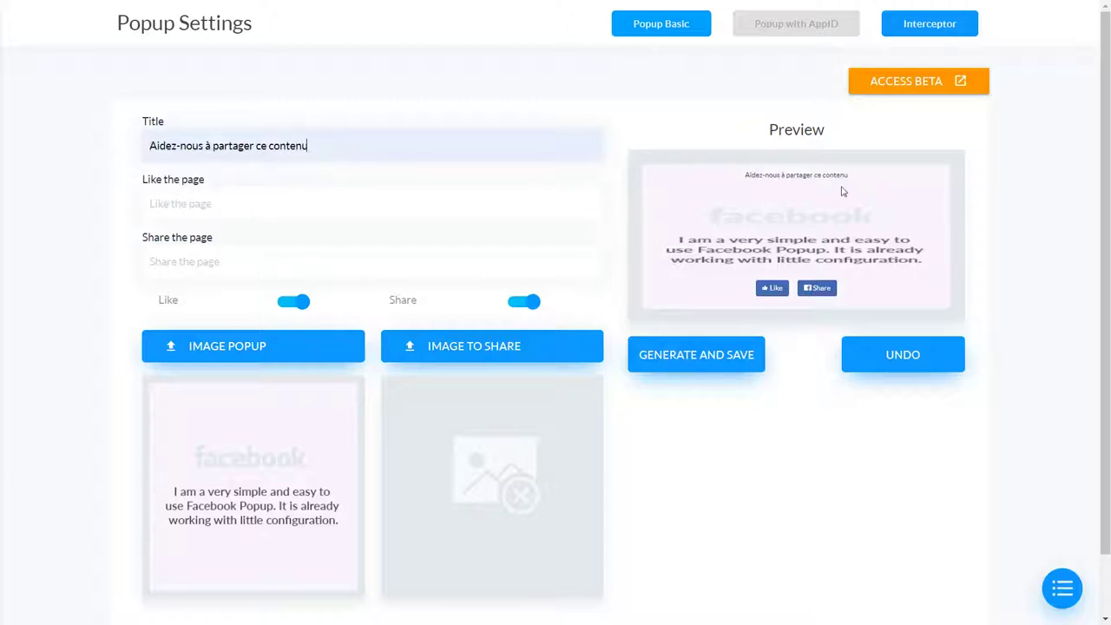
{"action": "left_click", "coordinate": [252, 201]}
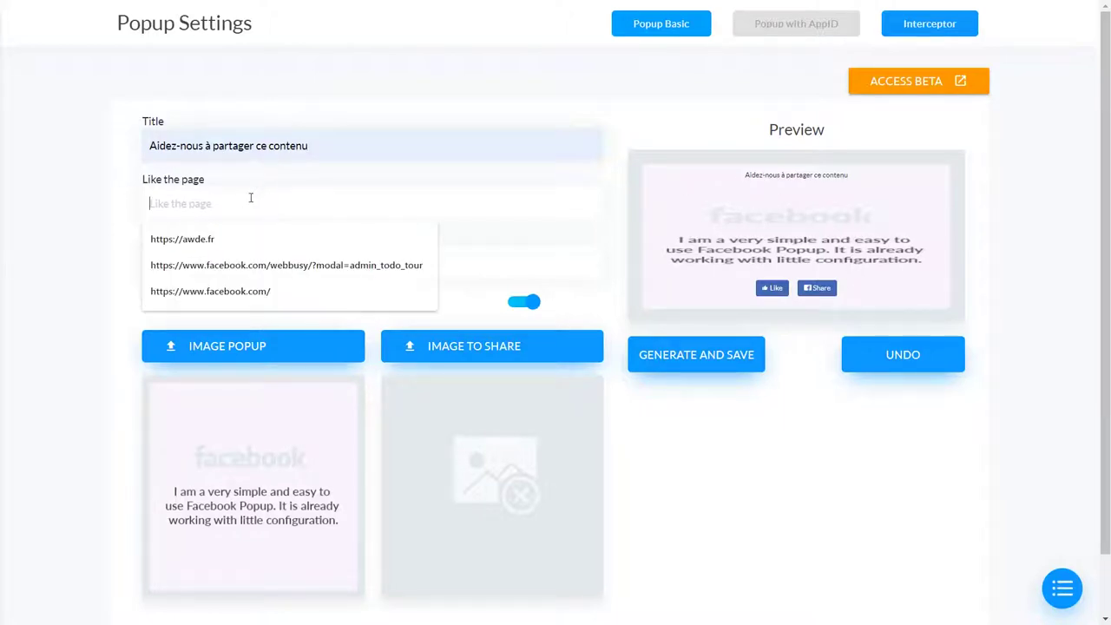
{"action": "left_click", "coordinate": [211, 240]}
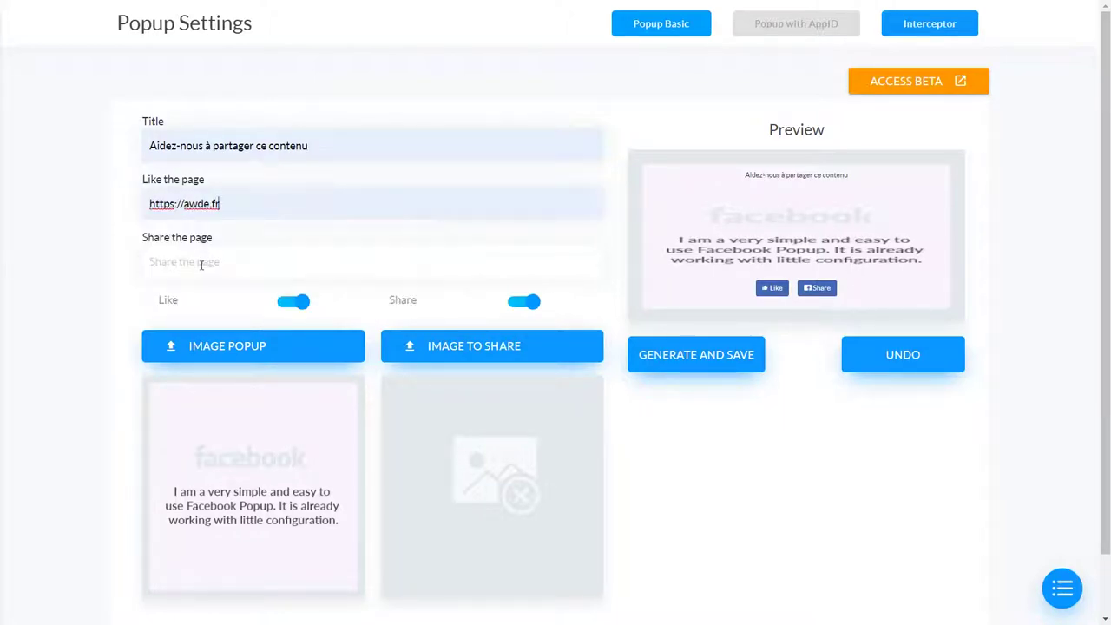
{"action": "left_click", "coordinate": [219, 259]}
{"action": "left_click", "coordinate": [195, 293]}
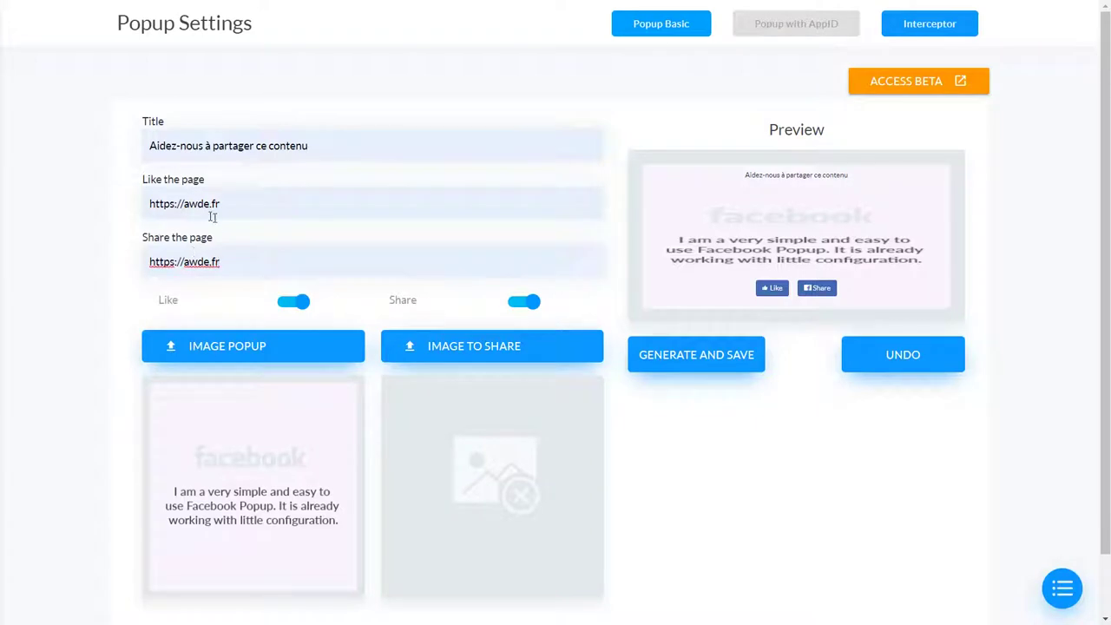
Step: Try switching the popup's Like and Share options off and back on, one at a time
{"action": "left_click", "coordinate": [294, 302]}
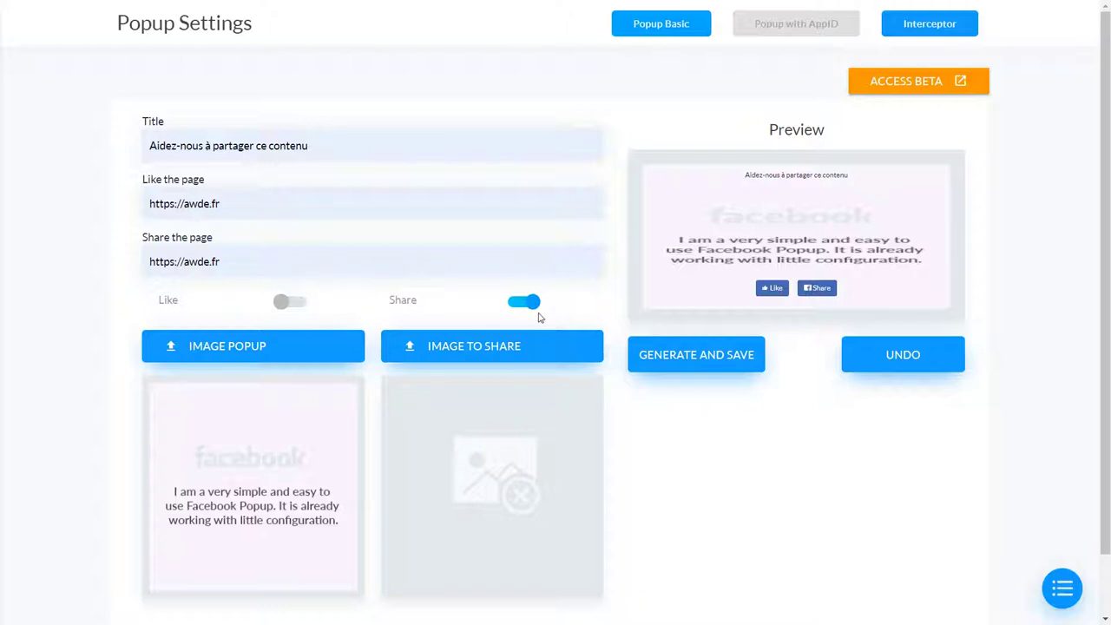
{"action": "left_click", "coordinate": [294, 302]}
{"action": "left_click", "coordinate": [528, 304]}
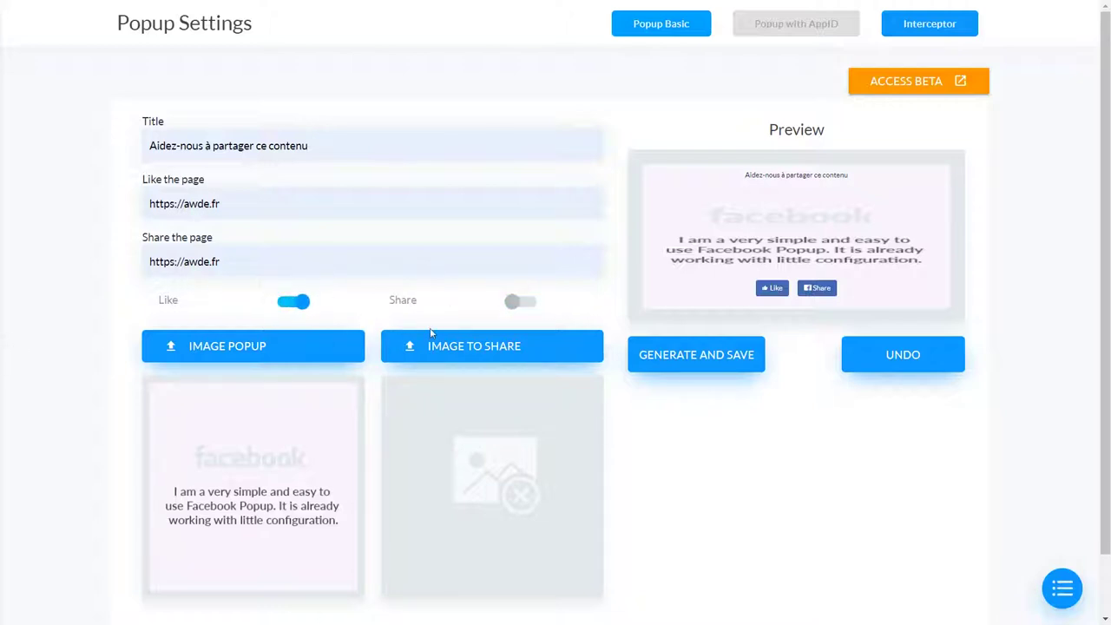
{"action": "left_click", "coordinate": [529, 304]}
{"action": "left_click", "coordinate": [297, 308]}
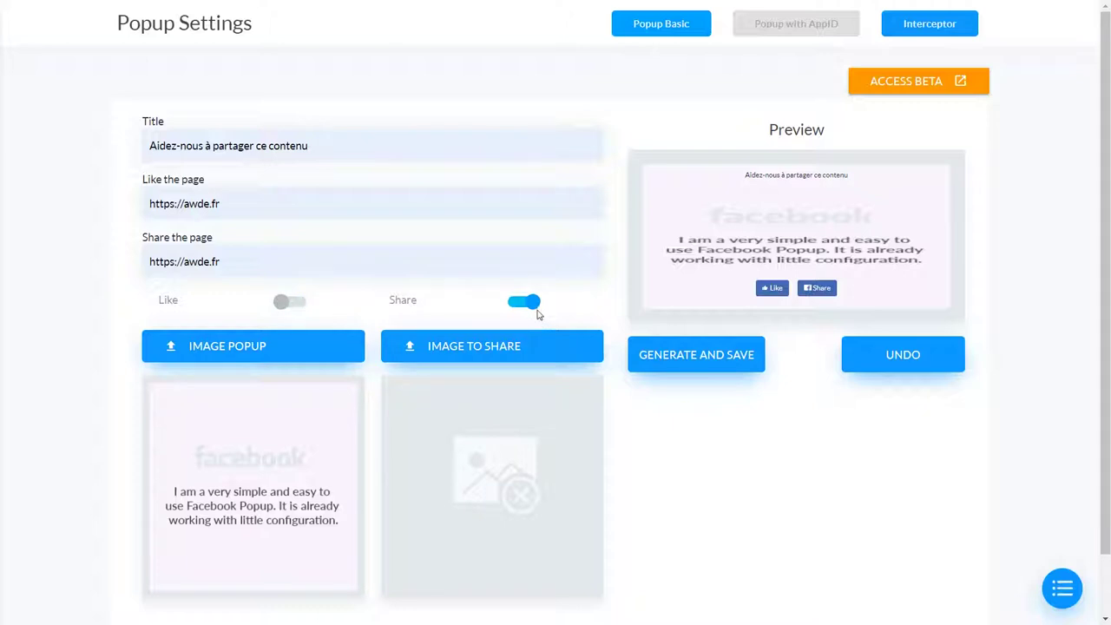
{"action": "left_click", "coordinate": [286, 305]}
Step: Upload cat-baby-787084_1920.jpg as the popup image and child-3268264_1920.jpg as the image to share
{"action": "left_click", "coordinate": [318, 356]}
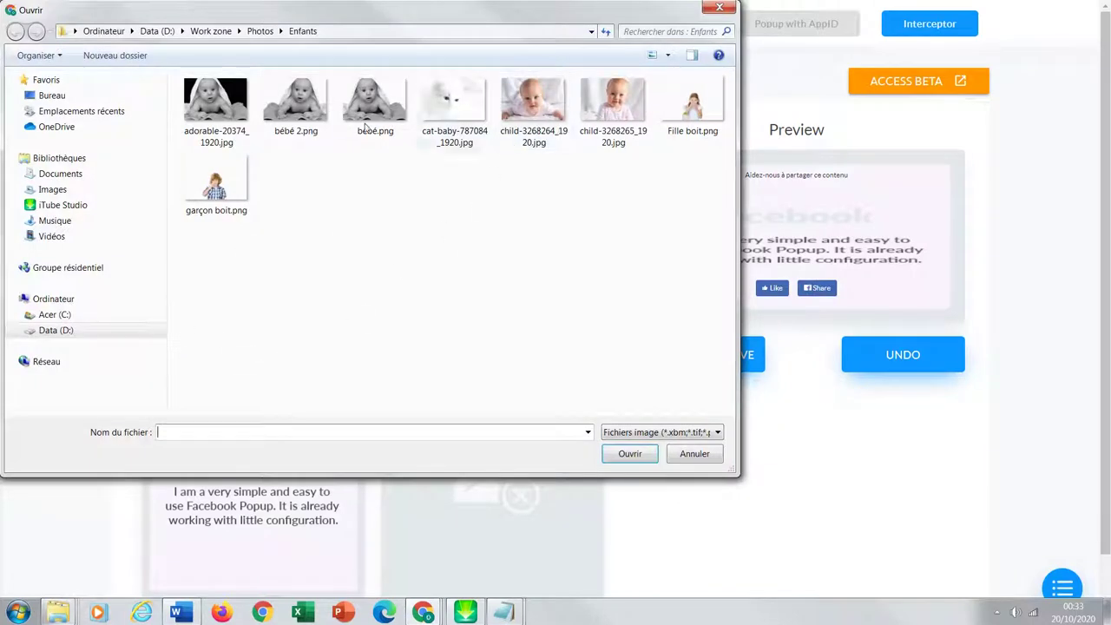
{"action": "left_click", "coordinate": [473, 102]}
{"action": "left_click", "coordinate": [640, 455]}
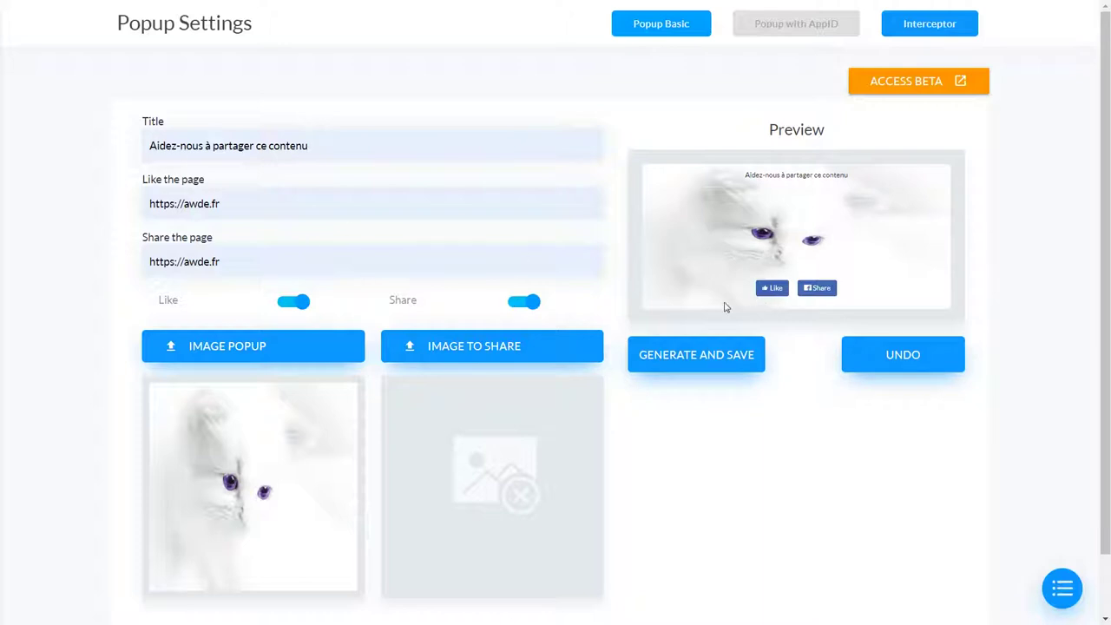
{"action": "left_click", "coordinate": [491, 353]}
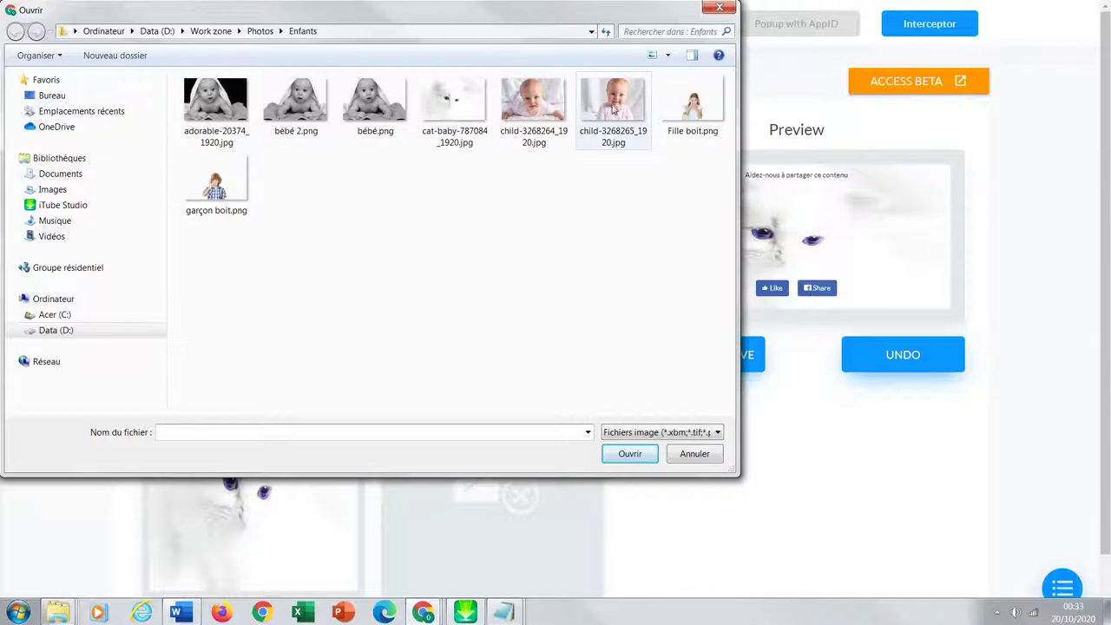
{"action": "left_click", "coordinate": [552, 109]}
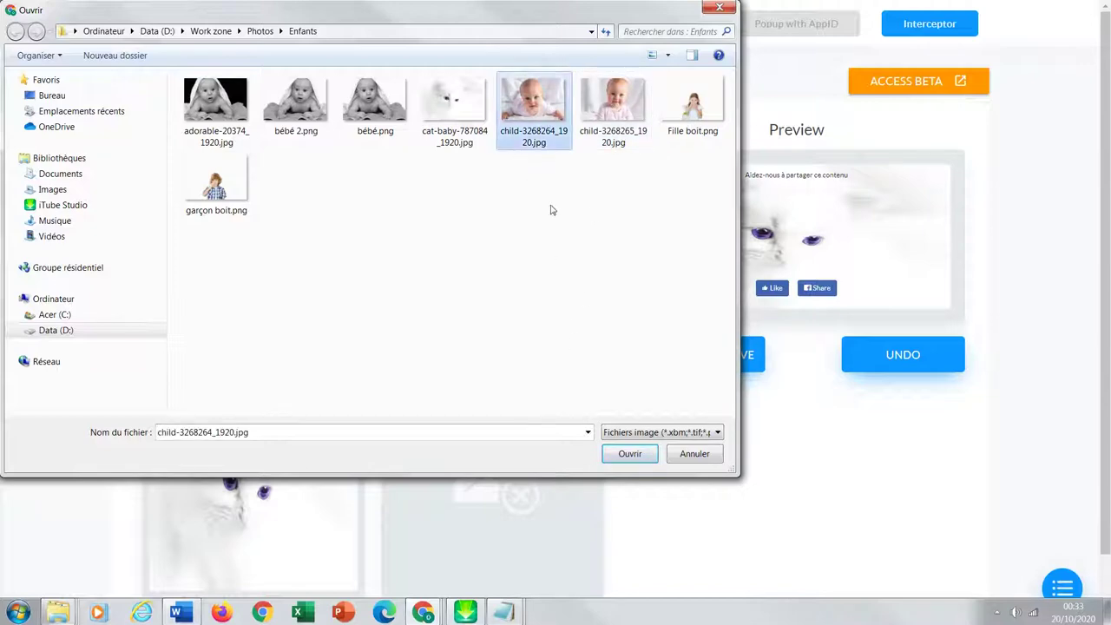
{"action": "left_click", "coordinate": [635, 460]}
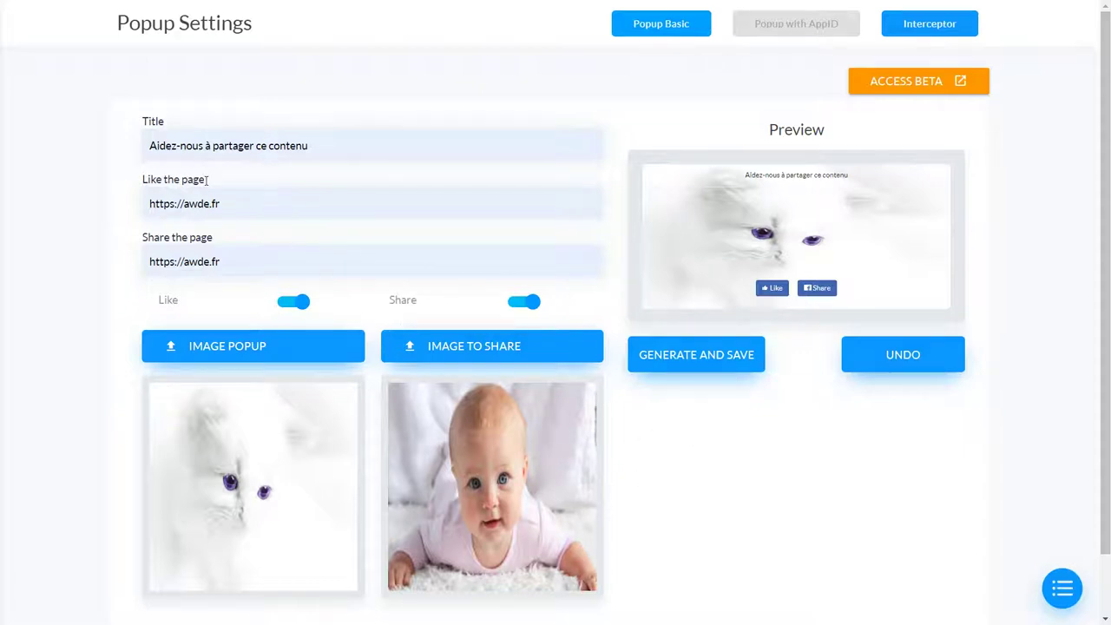
Step: Generate and save the popup, and copy the whole script meant for the page's head tag
{"action": "left_click", "coordinate": [712, 365]}
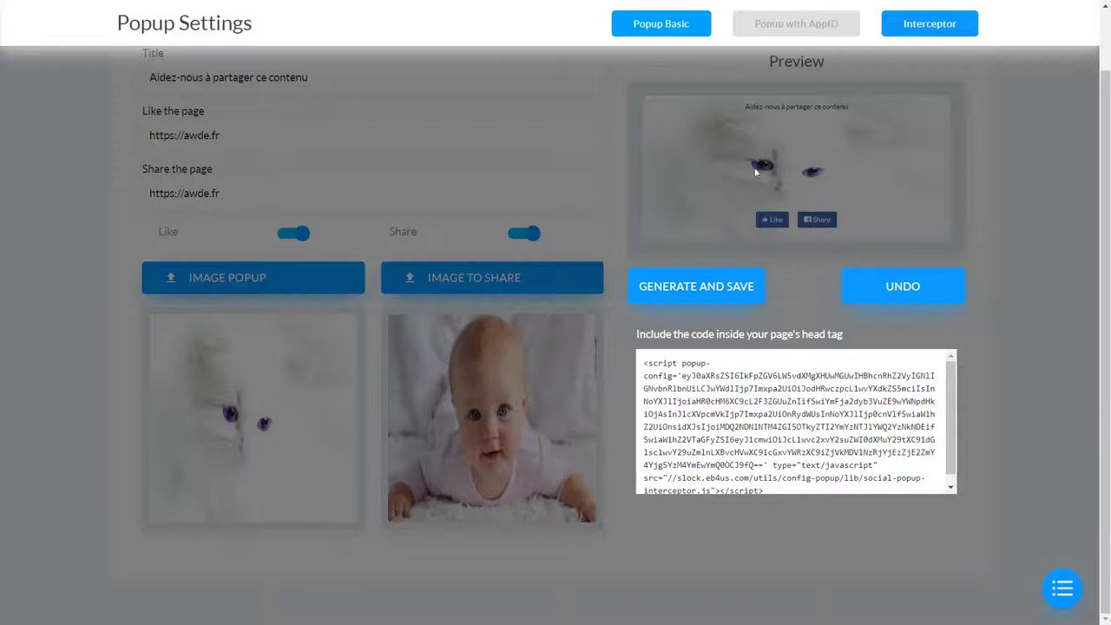
{"action": "triple_click", "coordinate": [644, 363]}
{"action": "right_click", "coordinate": [661, 369]}
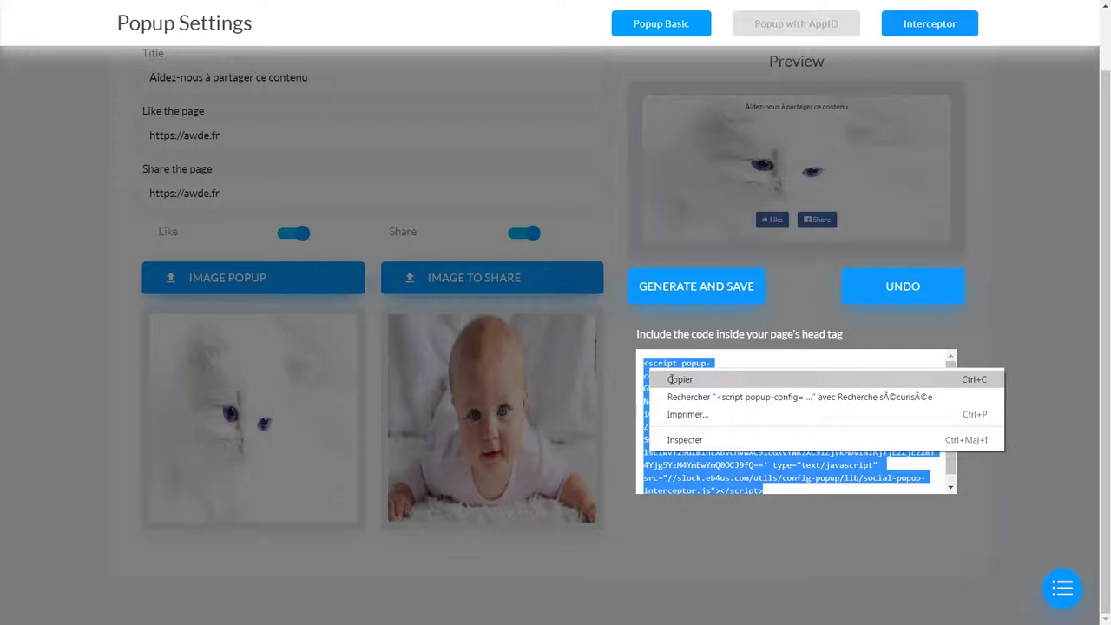
{"action": "left_click", "coordinate": [679, 380]}
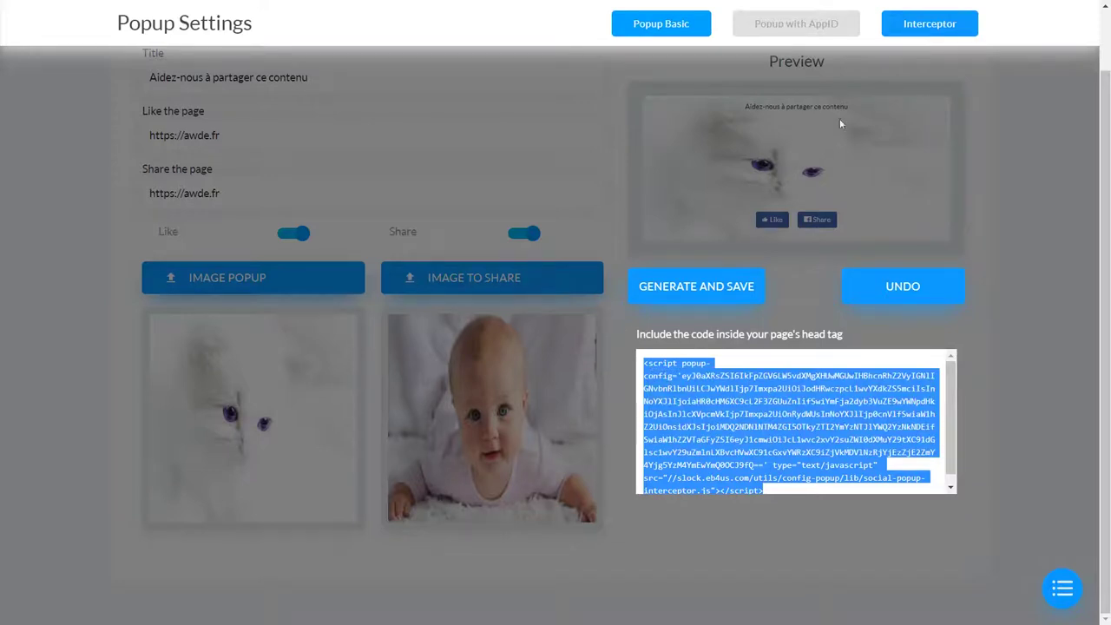
{"action": "left_click", "coordinate": [1003, 201]}
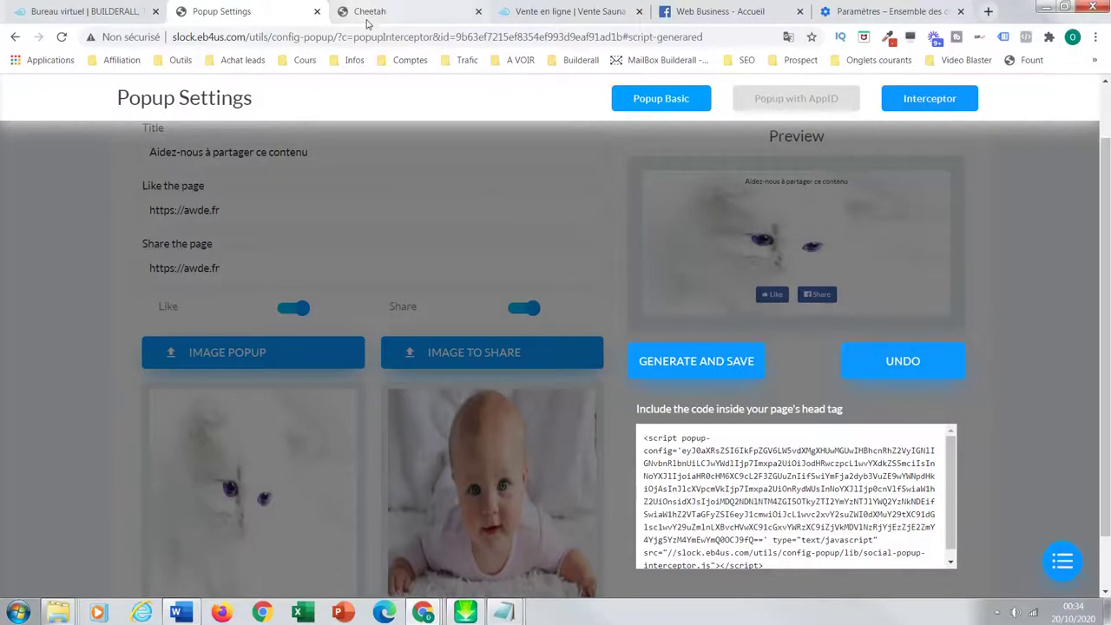
Step: Switch to the Cheetah site editor and open the TEST page's live site briefly, closing it again
{"action": "left_click", "coordinate": [373, 12]}
{"action": "mouse_move", "coordinate": [571, 455]}
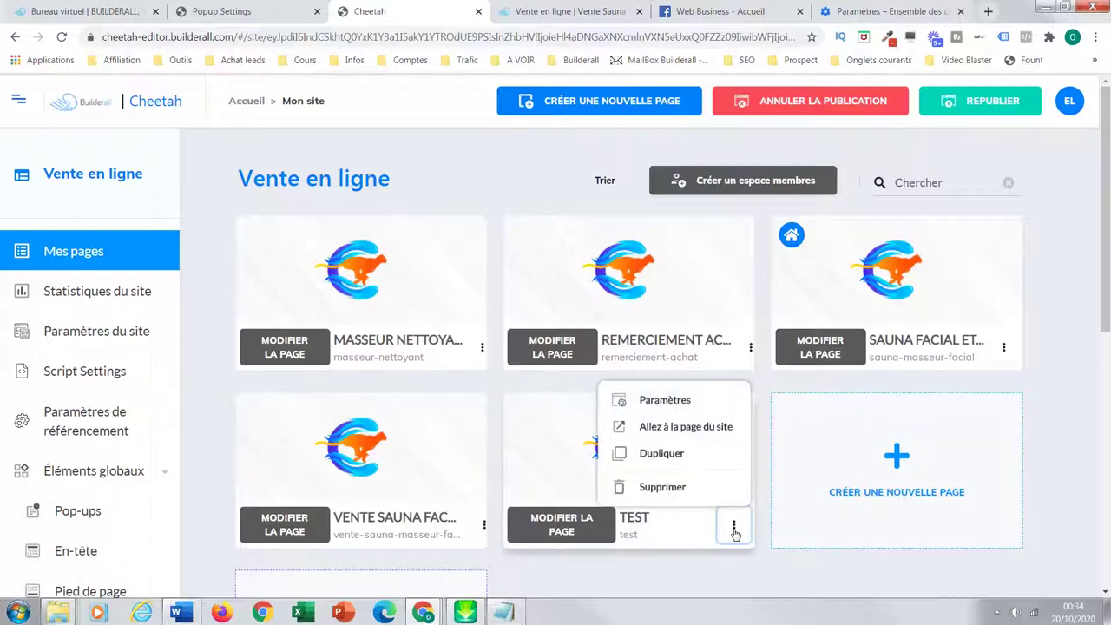
{"action": "left_click", "coordinate": [674, 427]}
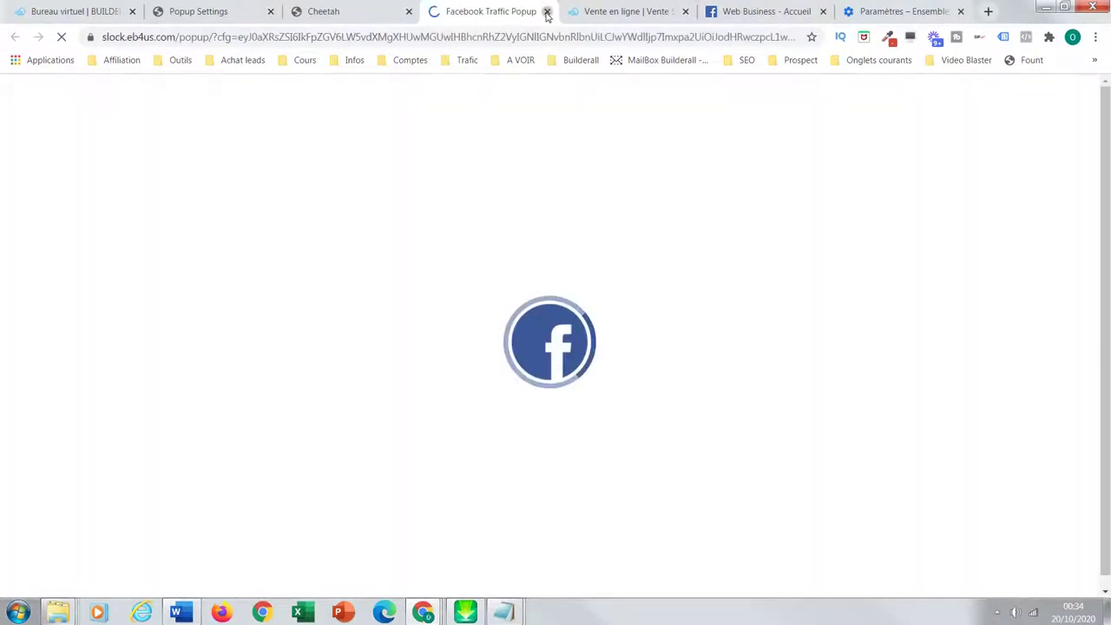
{"action": "left_click", "coordinate": [547, 11]}
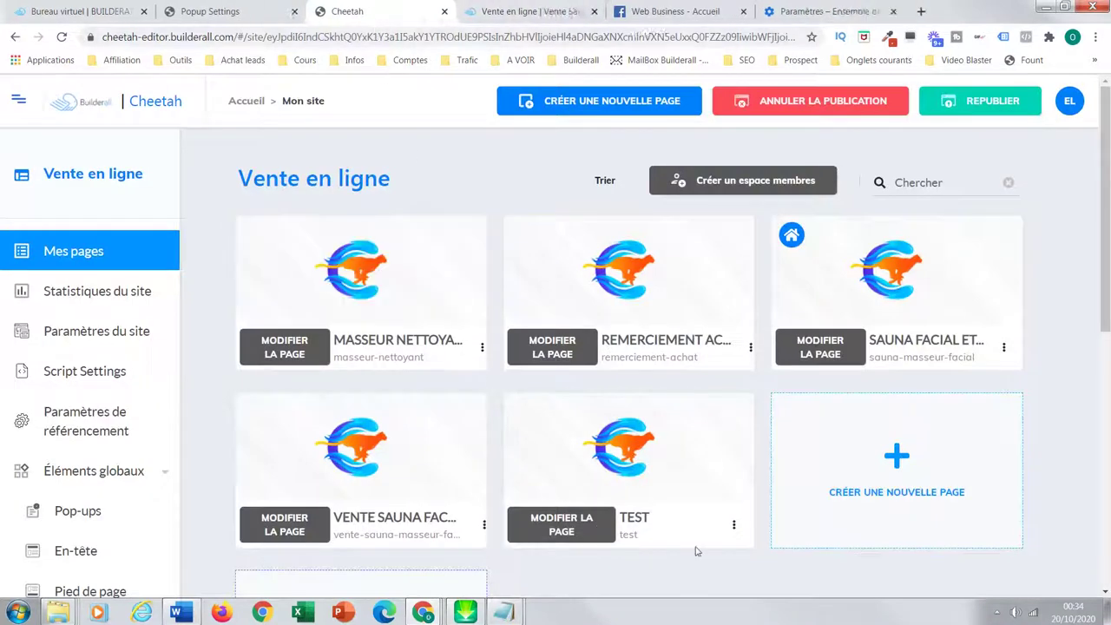
Step: In the TEST page's settings, replace the script between the head tags of the page script with the copied popup script
{"action": "left_click", "coordinate": [734, 524]}
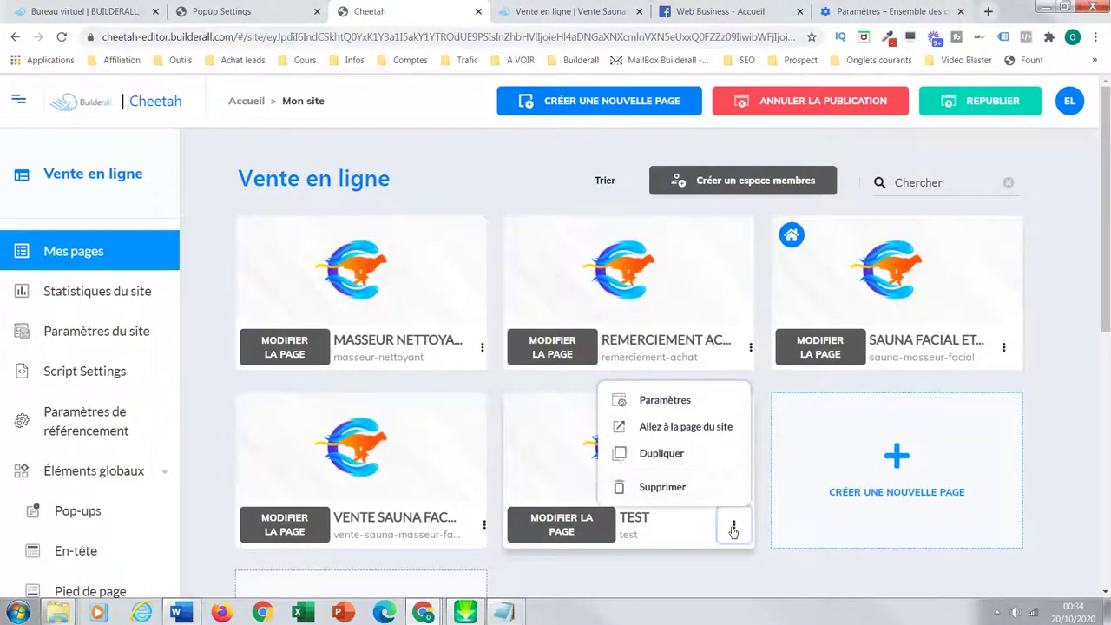
{"action": "left_click", "coordinate": [660, 400]}
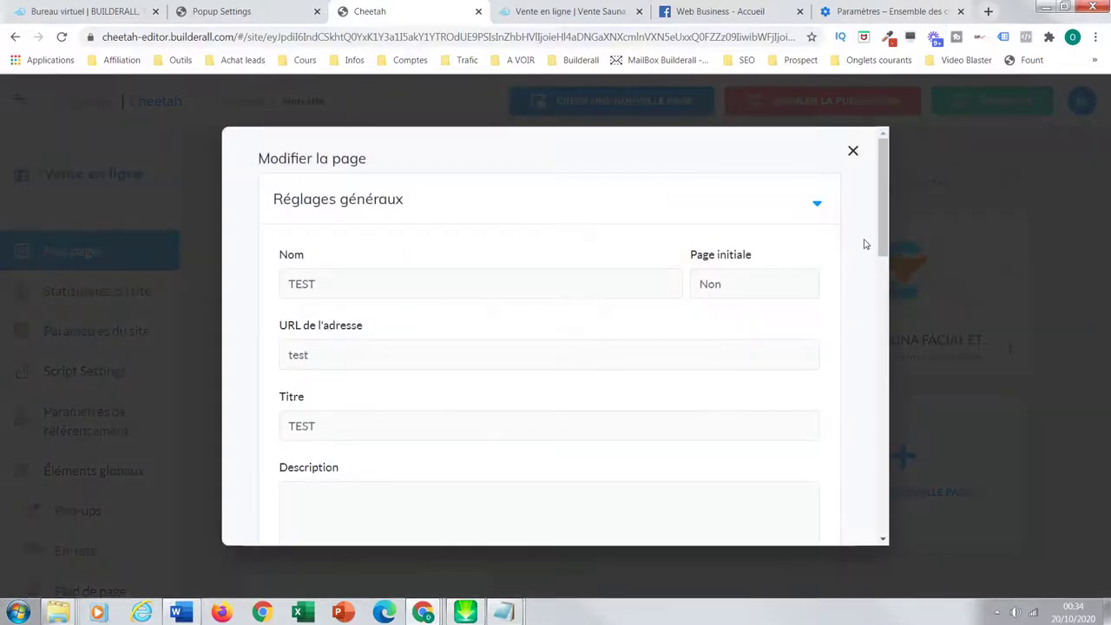
{"action": "scroll", "coordinate": [867, 347], "scroll_direction": "down", "scroll_amount": 5}
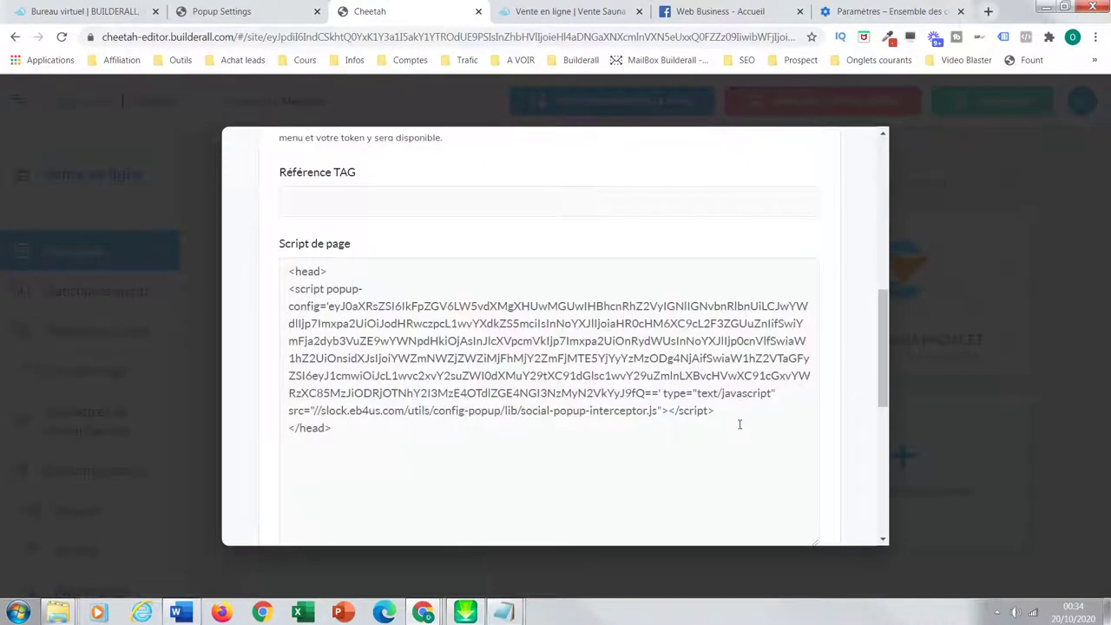
{"action": "left_click_drag", "start_coordinate": [743, 415], "coordinate": [274, 299]}
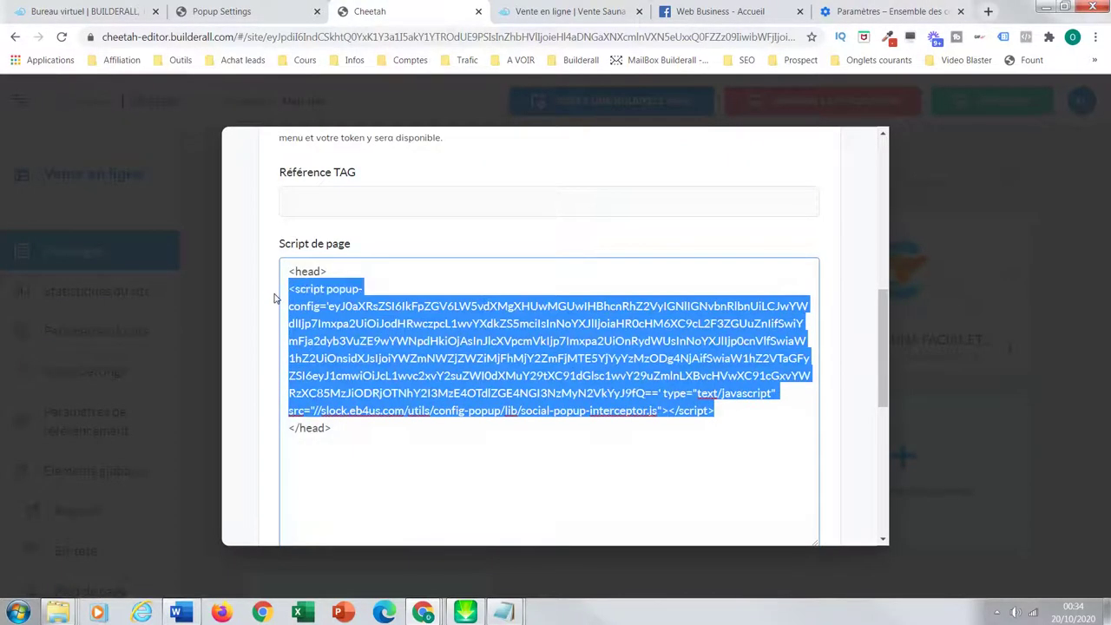
{"action": "key", "text": "BackSpace"}
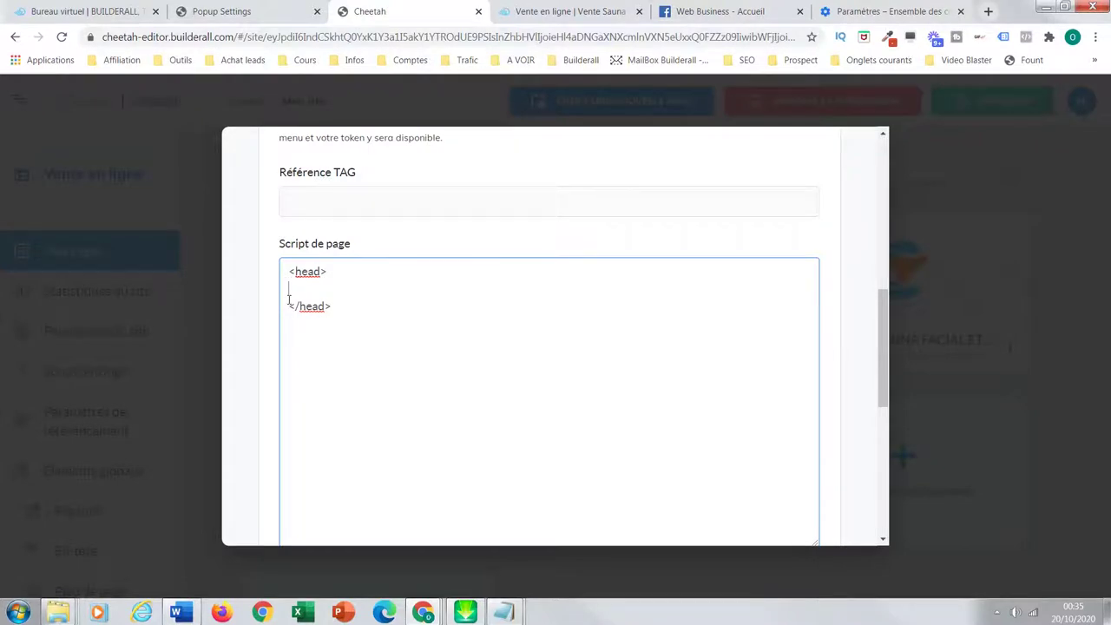
{"action": "key", "text": "ctrl+v"}
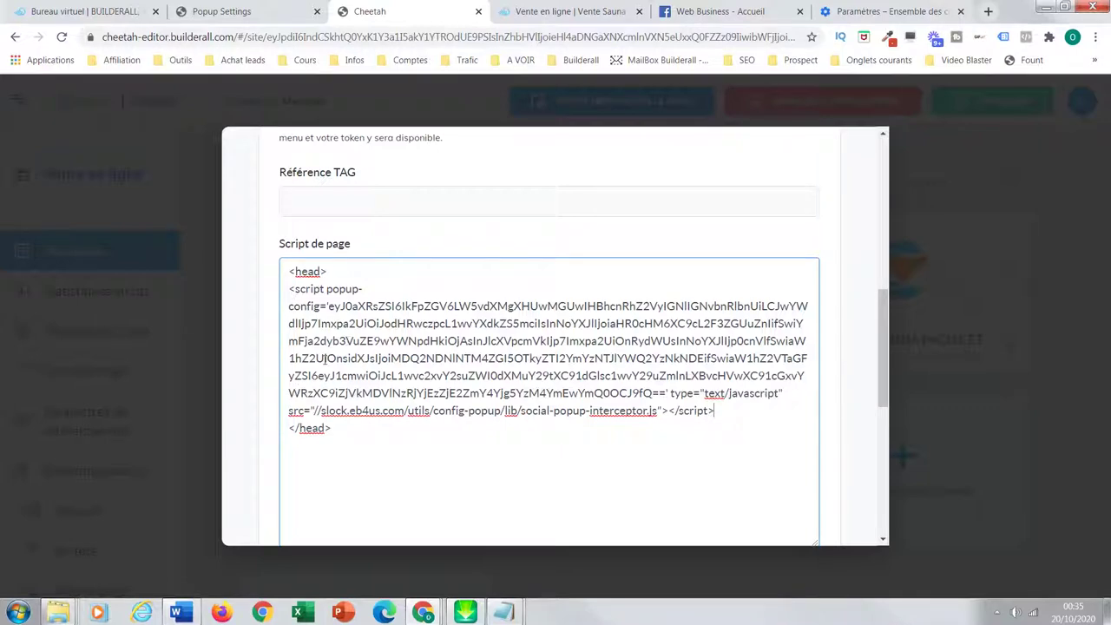
Step: Check the TEST page's script against the generated popup code and the position of its opening and closing head tags
{"action": "left_click", "coordinate": [247, 15]}
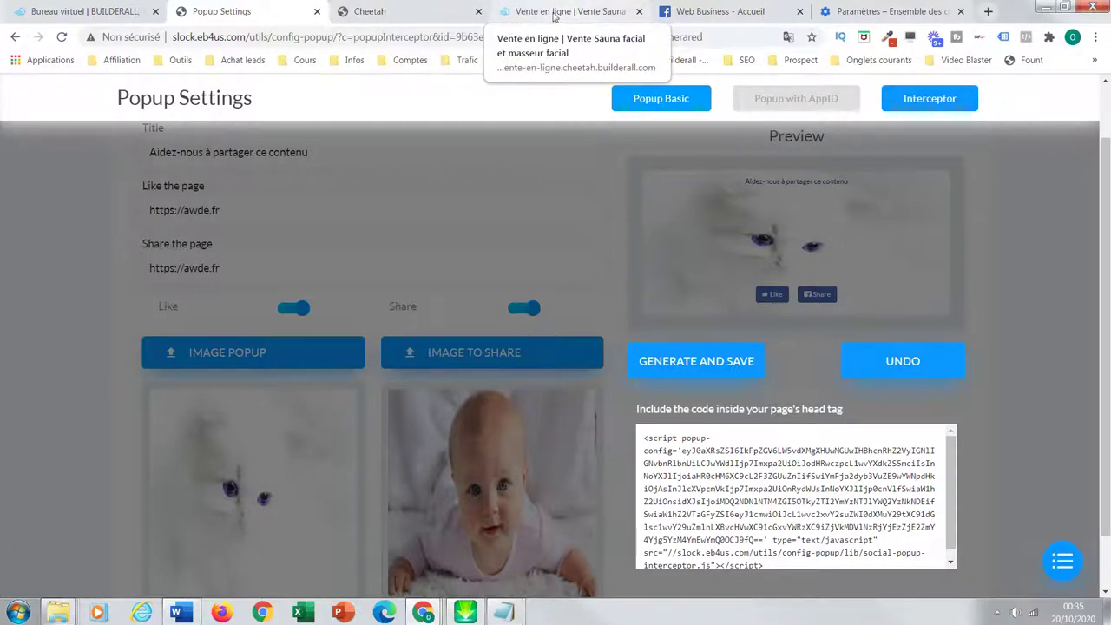
{"action": "left_click", "coordinate": [397, 19]}
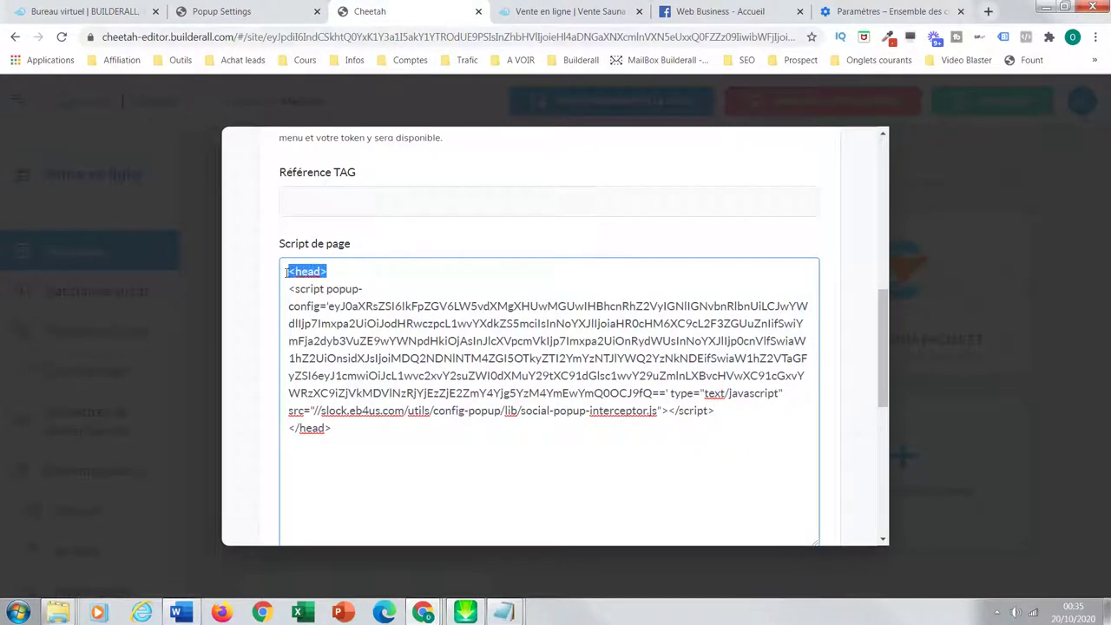
{"action": "left_click_drag", "start_coordinate": [332, 429], "coordinate": [294, 428]}
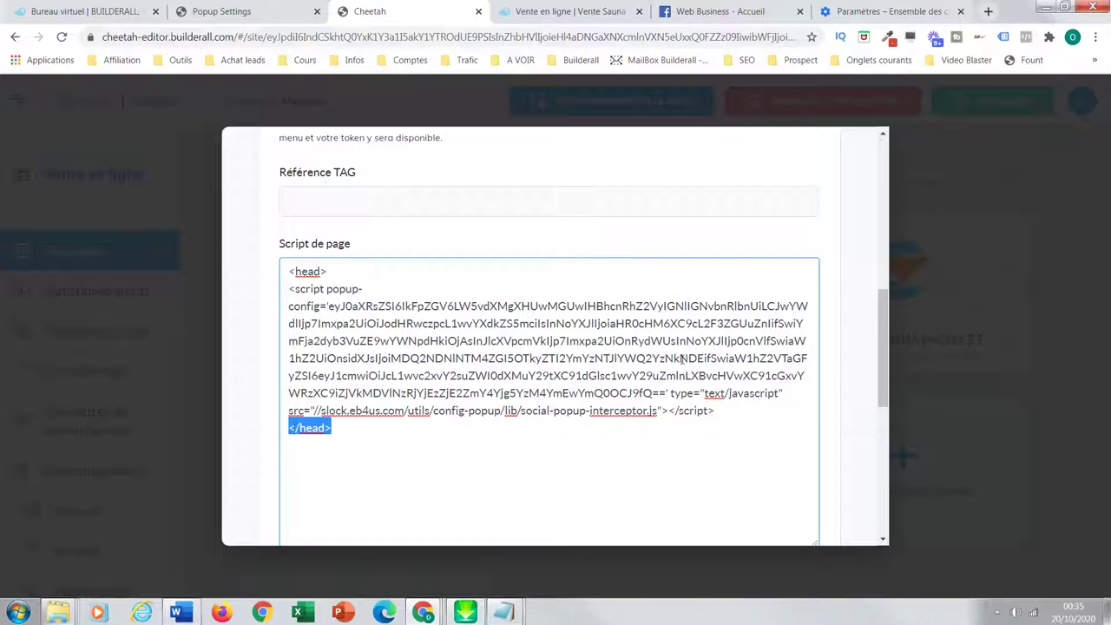
Step: Save the TEST page's settings and republish the Vente en ligne site
{"action": "left_click_drag", "start_coordinate": [879, 363], "coordinate": [865, 524]}
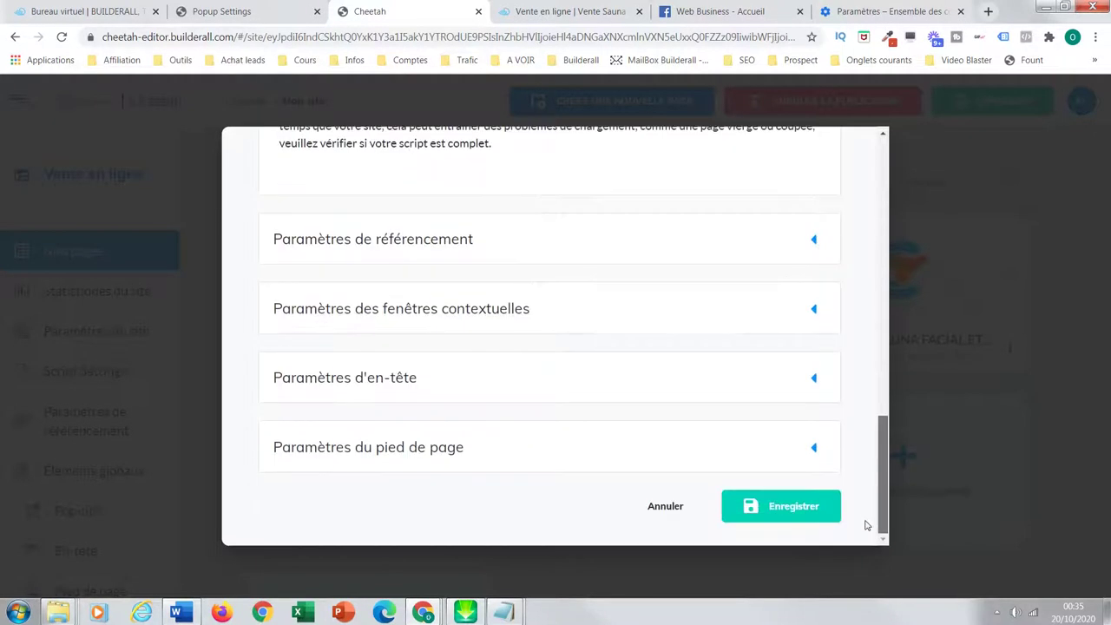
{"action": "left_click", "coordinate": [823, 508]}
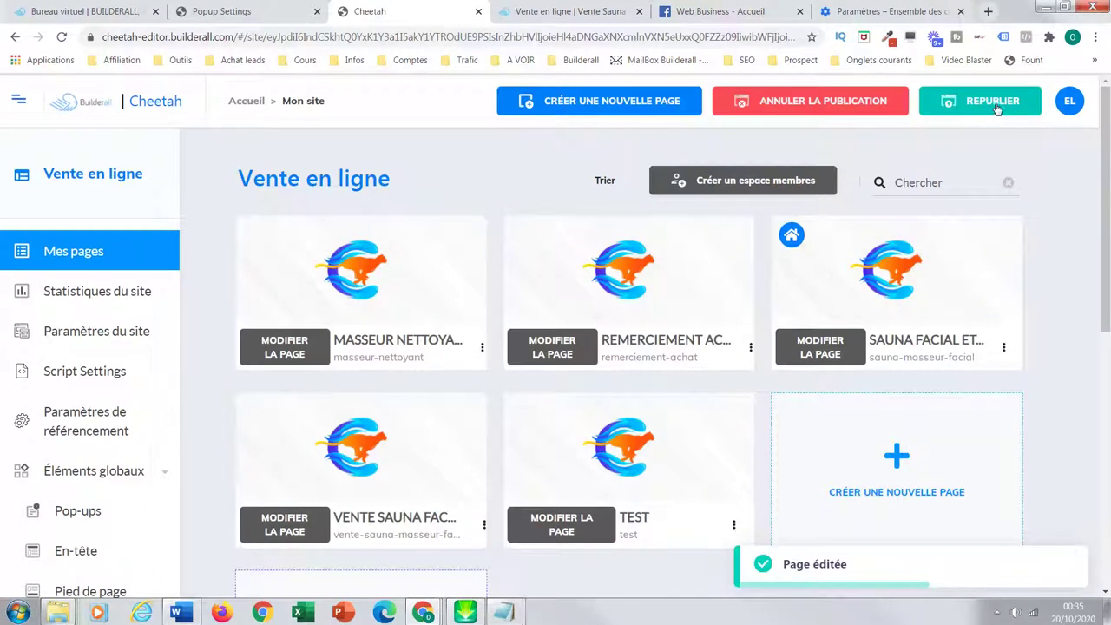
{"action": "left_click", "coordinate": [997, 108]}
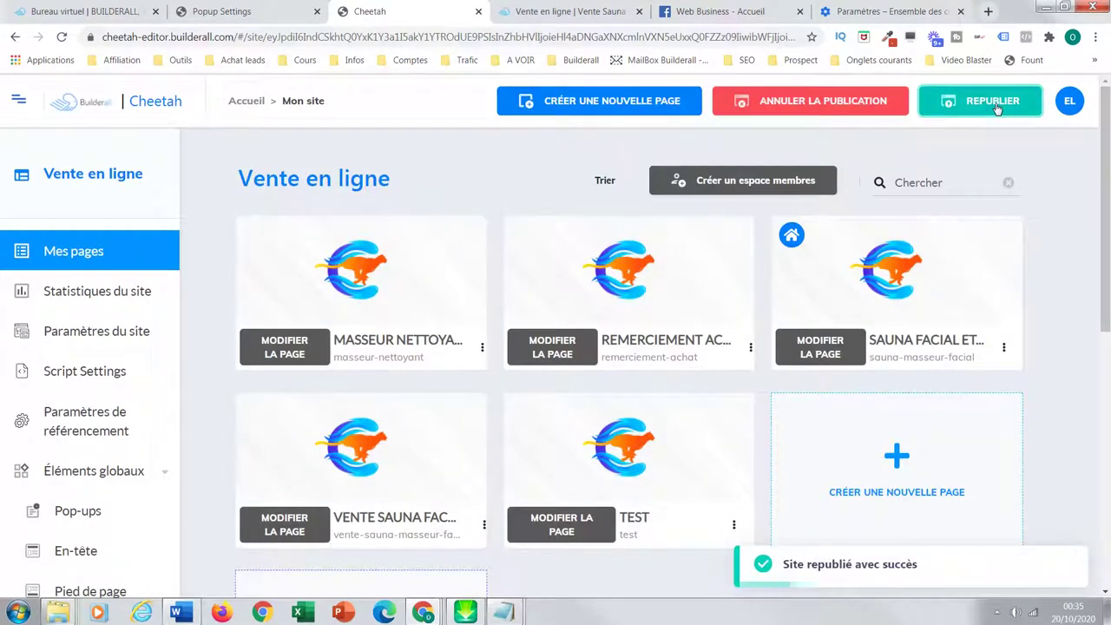
{"action": "mouse_move", "coordinate": [329, 236]}
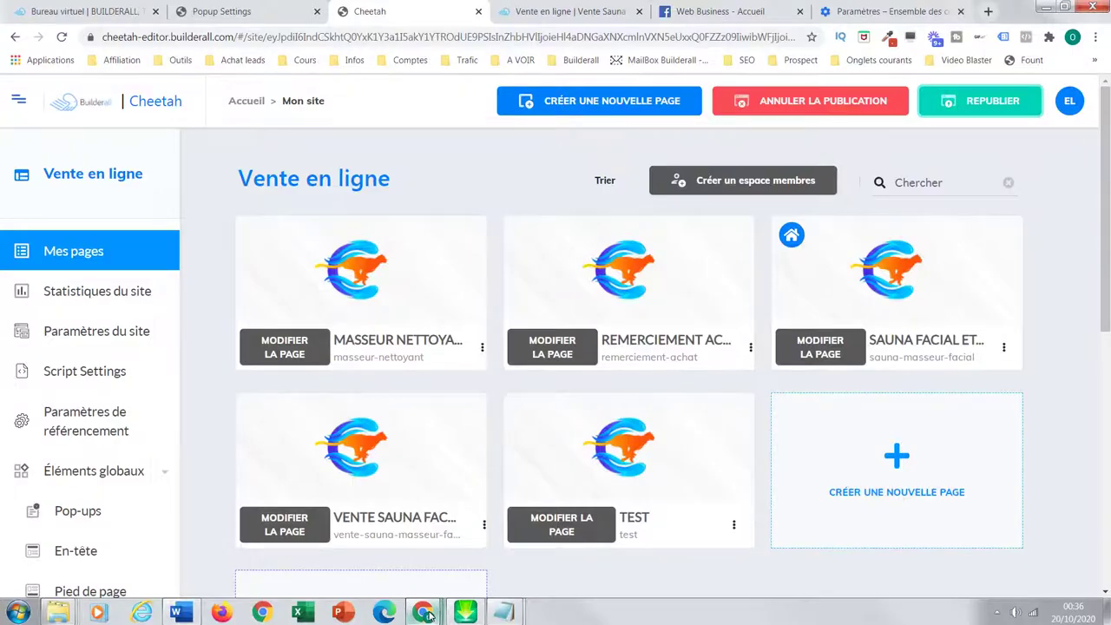
{"action": "mouse_move", "coordinate": [425, 615]}
{"action": "left_click", "coordinate": [738, 534]}
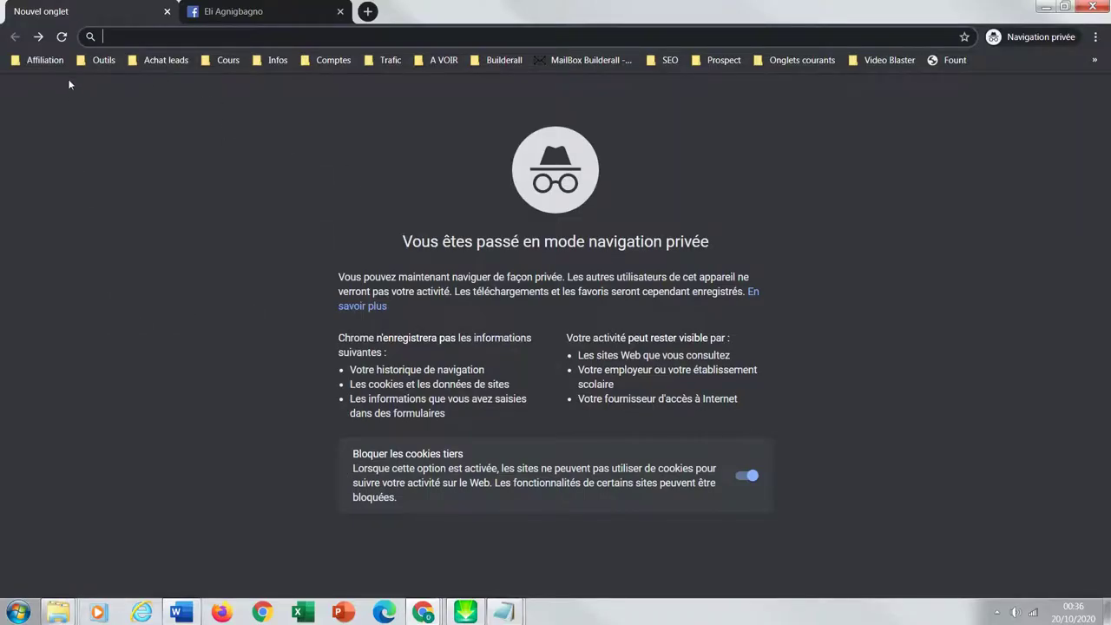
{"action": "left_click", "coordinate": [1042, 9]}
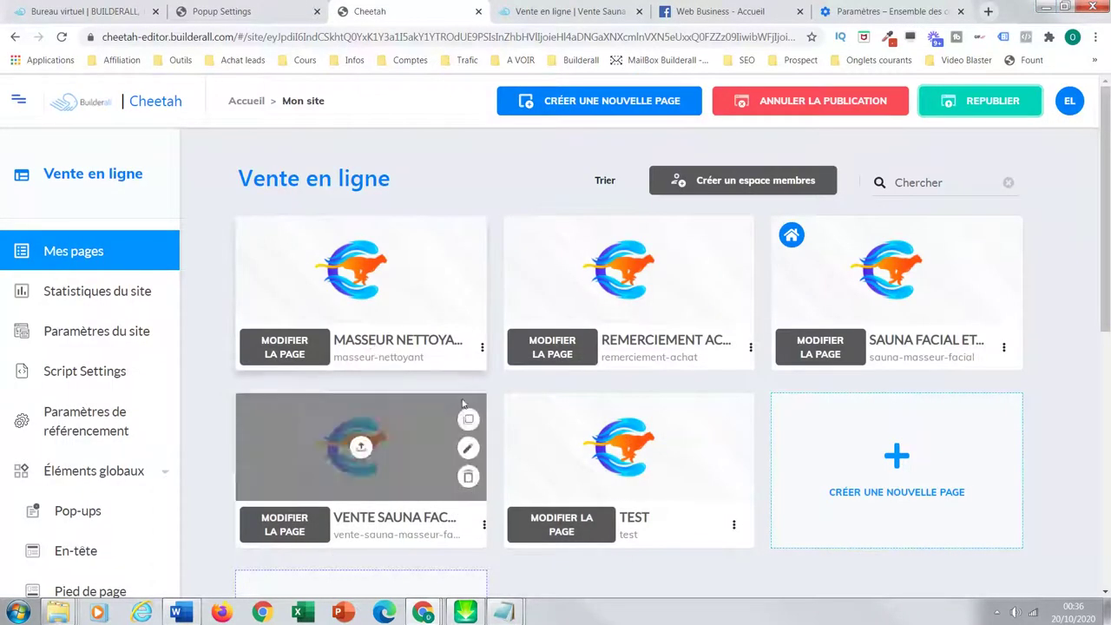
Step: Open the live masseur-nettoyant page and copy the site's base address, without the page name
{"action": "left_click", "coordinate": [481, 347]}
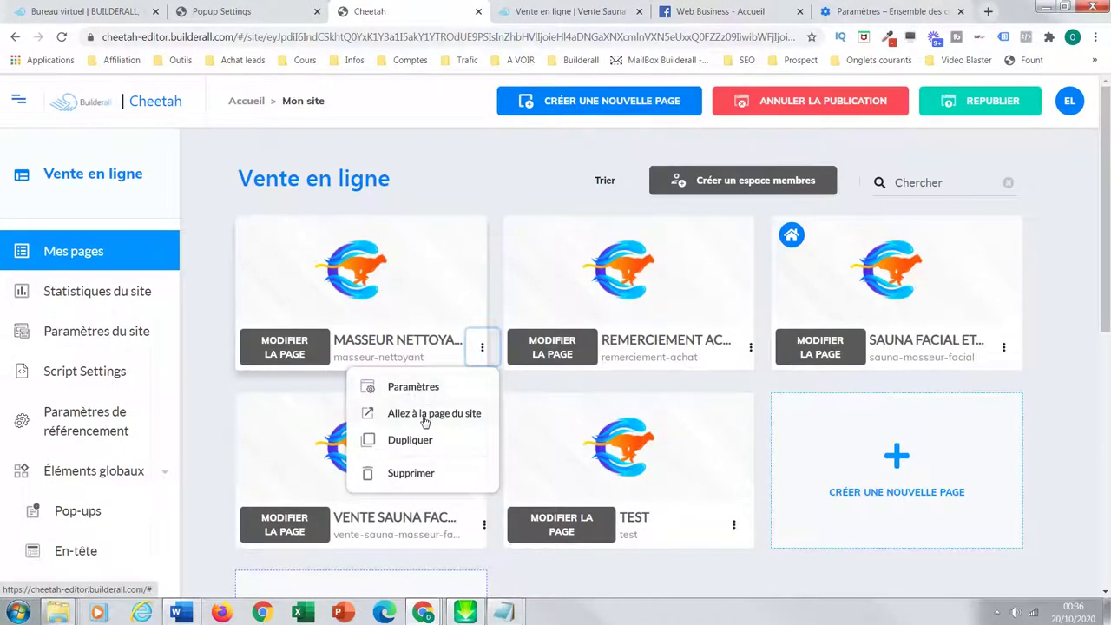
{"action": "left_click", "coordinate": [428, 415]}
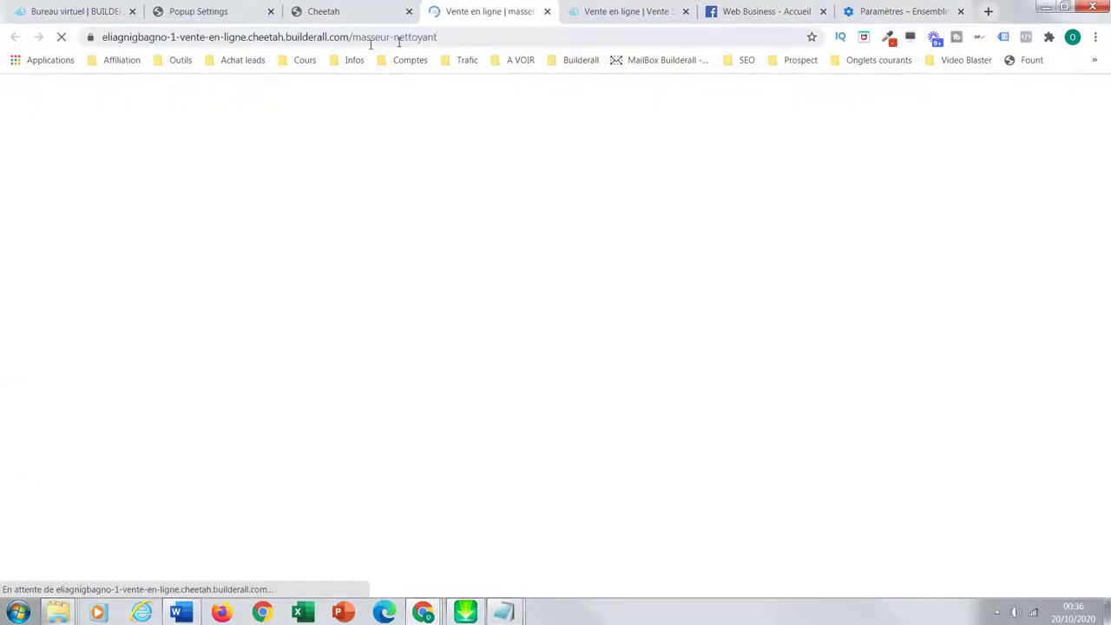
{"action": "left_click_drag", "start_coordinate": [352, 37], "coordinate": [80, 56]}
{"action": "key", "text": "ctrl+c"}
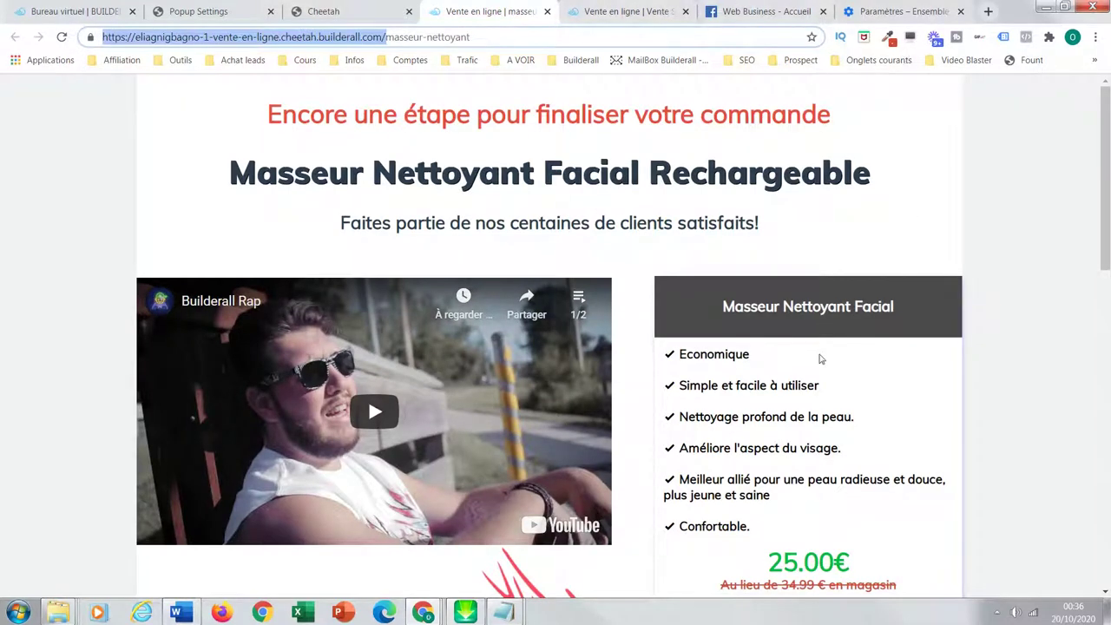
Step: Switch to the private browsing window and load the copied site address with "test" appended to check the popup
{"action": "mouse_move", "coordinate": [423, 613]}
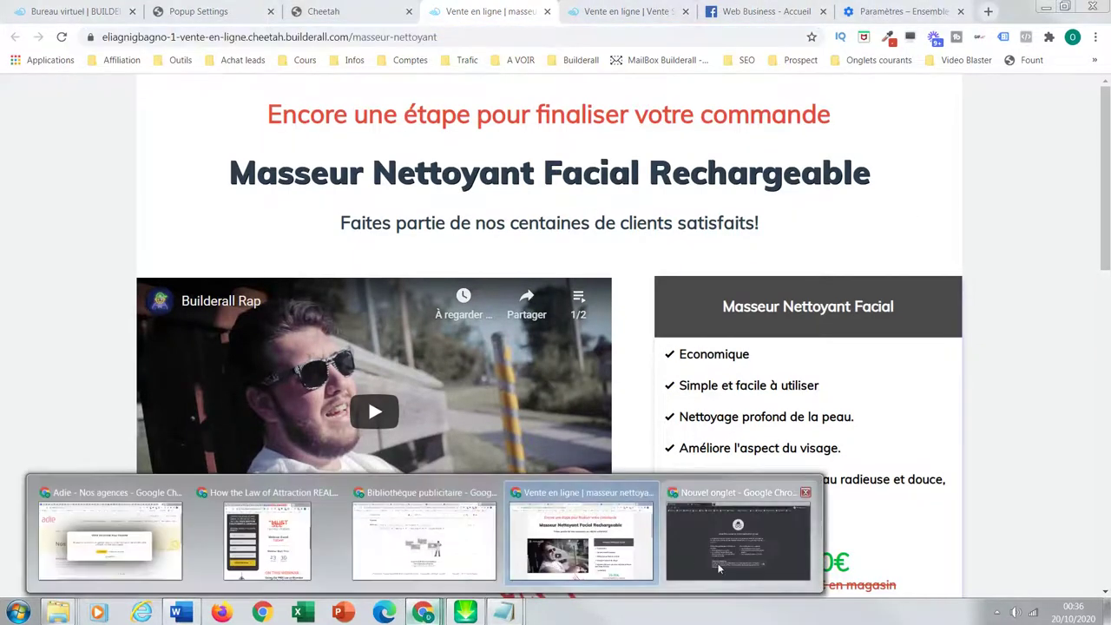
{"action": "left_click", "coordinate": [738, 530]}
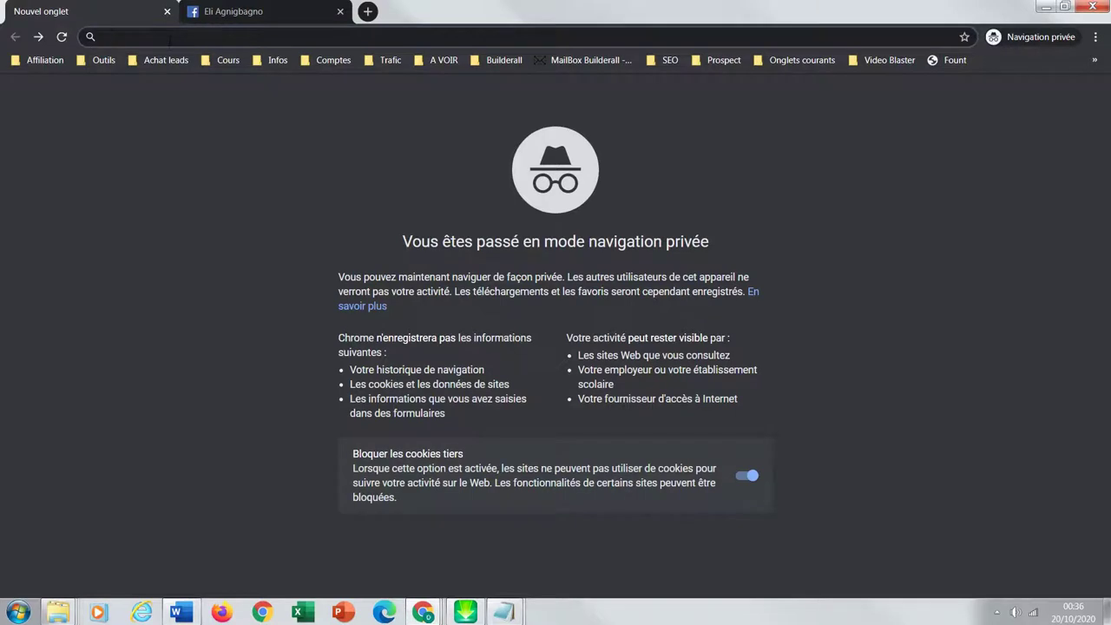
{"action": "key", "text": "ctrl+v"}
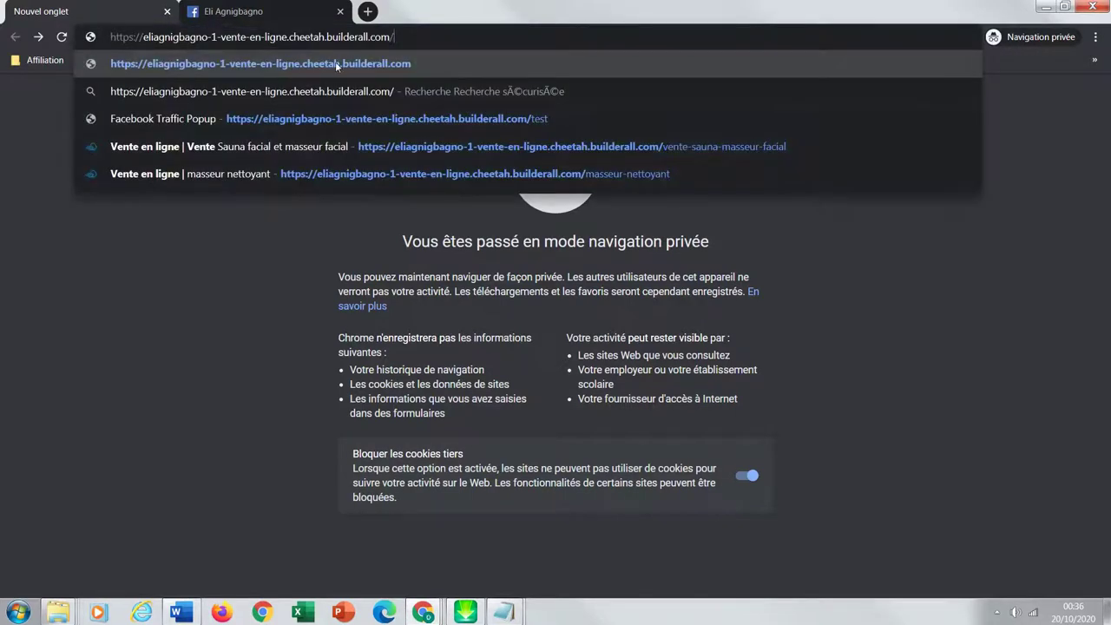
{"action": "type", "text": "test"}
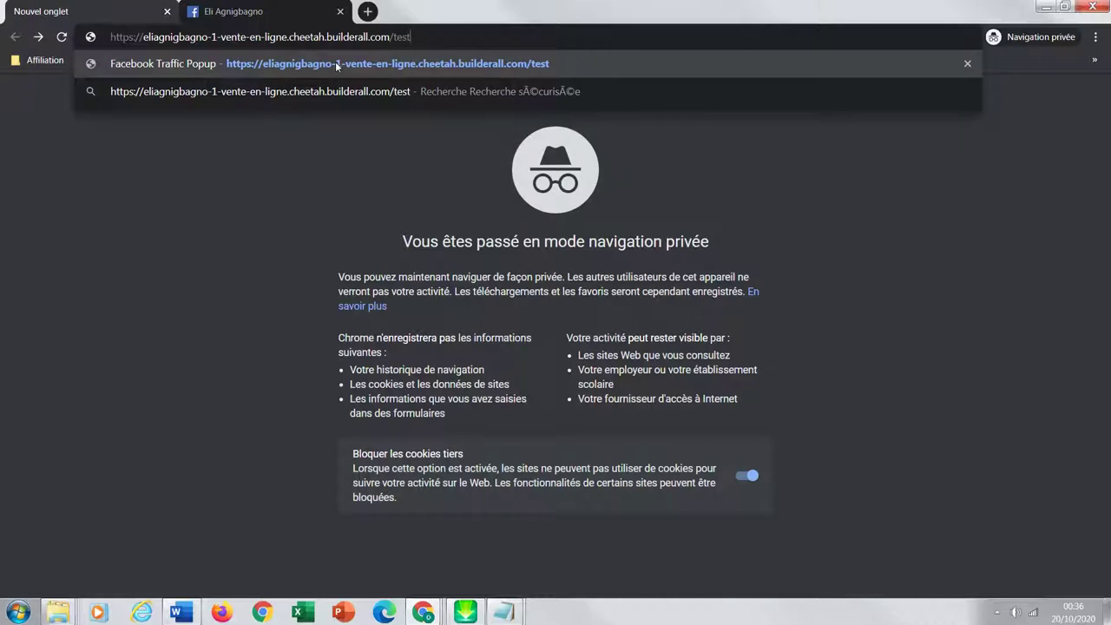
{"action": "left_click", "coordinate": [335, 65]}
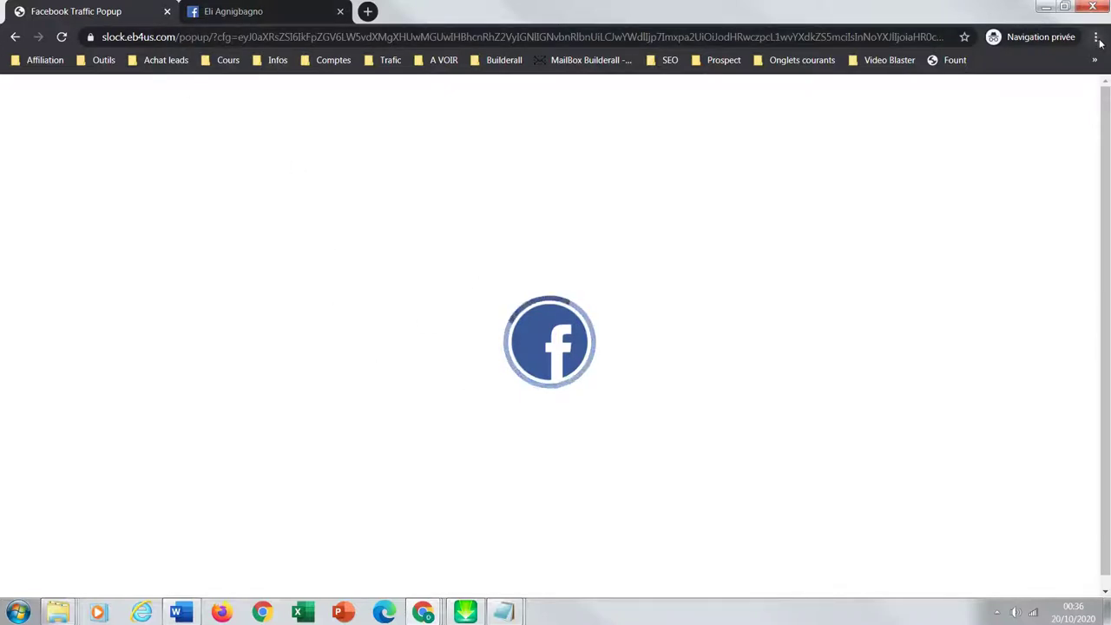
Step: Close the popup page, reload the site's /test address in a new private tab to retest it, and close that tab
{"action": "left_click", "coordinate": [167, 12]}
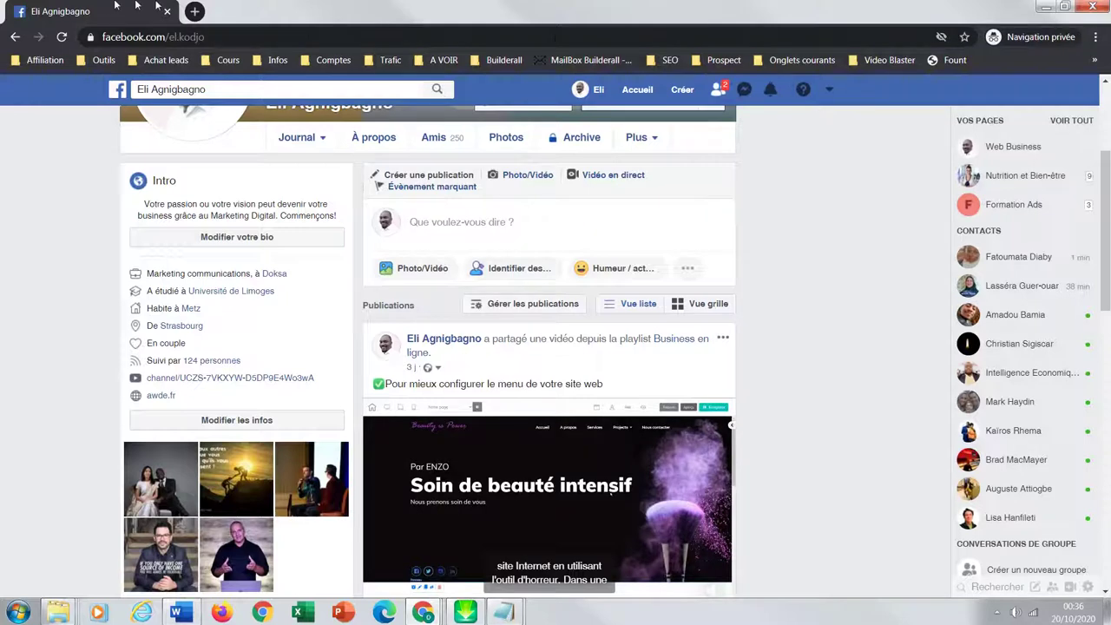
{"action": "left_click", "coordinate": [195, 11]}
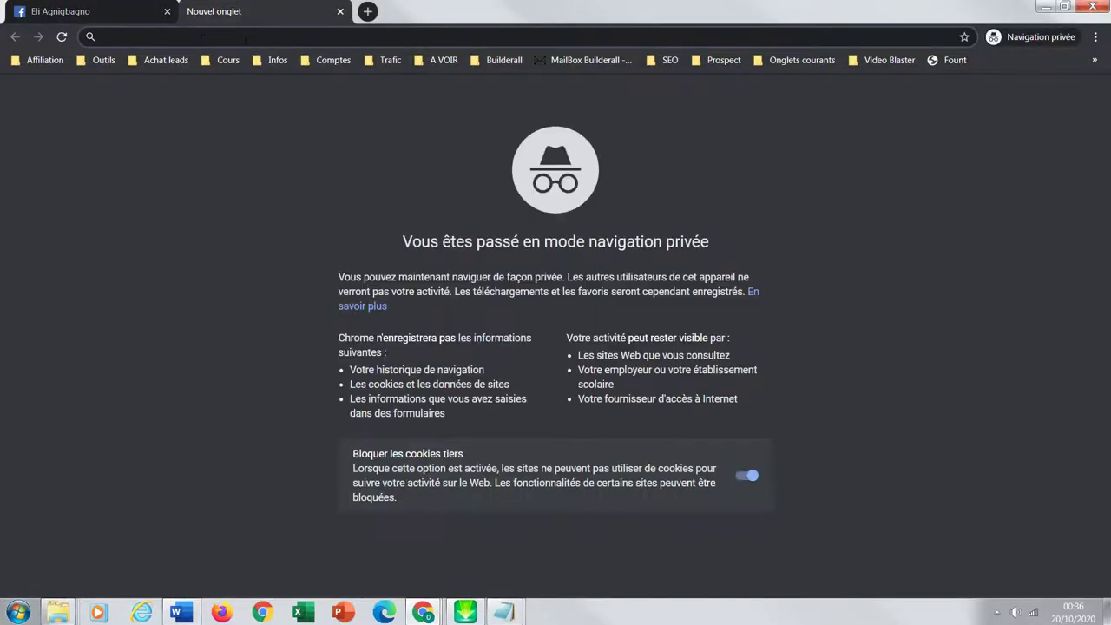
{"action": "right_click", "coordinate": [244, 38]}
{"action": "left_click", "coordinate": [295, 111]}
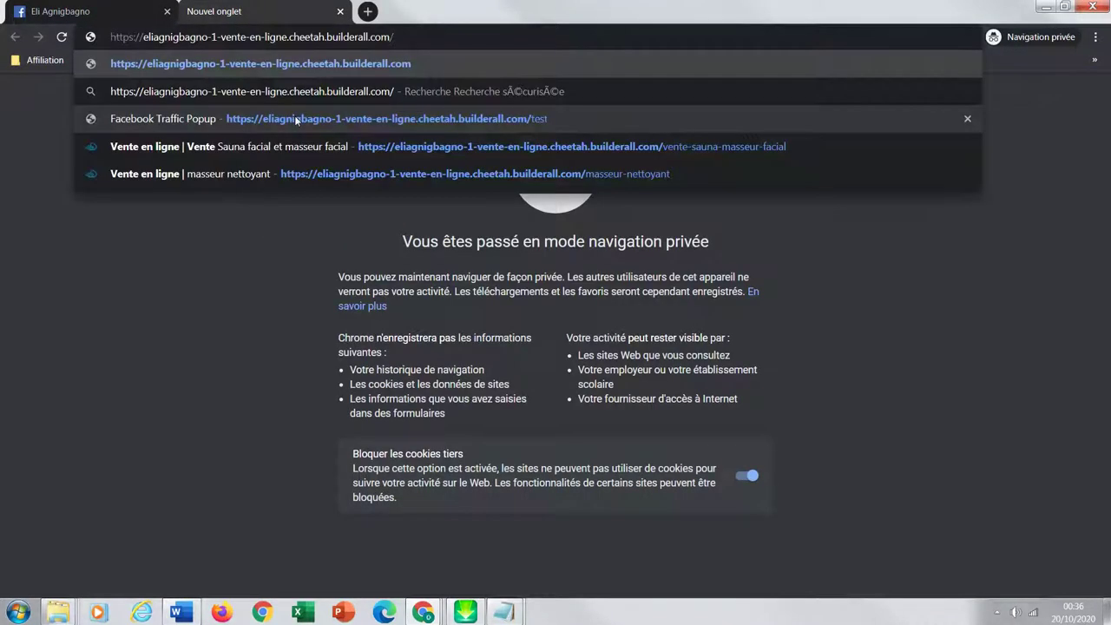
{"action": "type", "text": "test"}
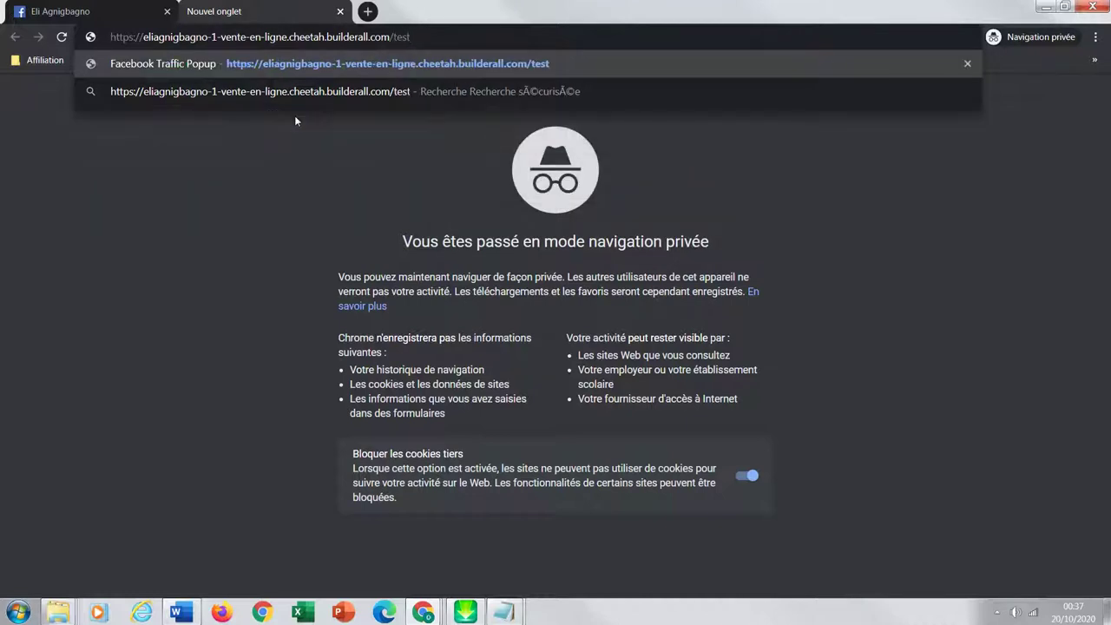
{"action": "key", "text": "Return"}
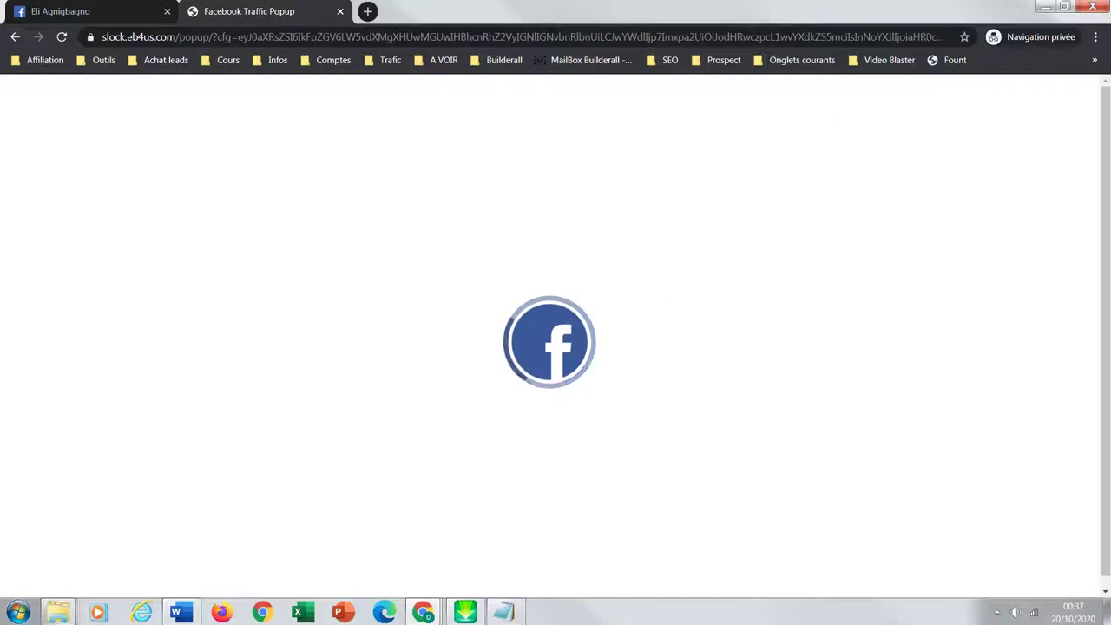
{"action": "left_click", "coordinate": [339, 11]}
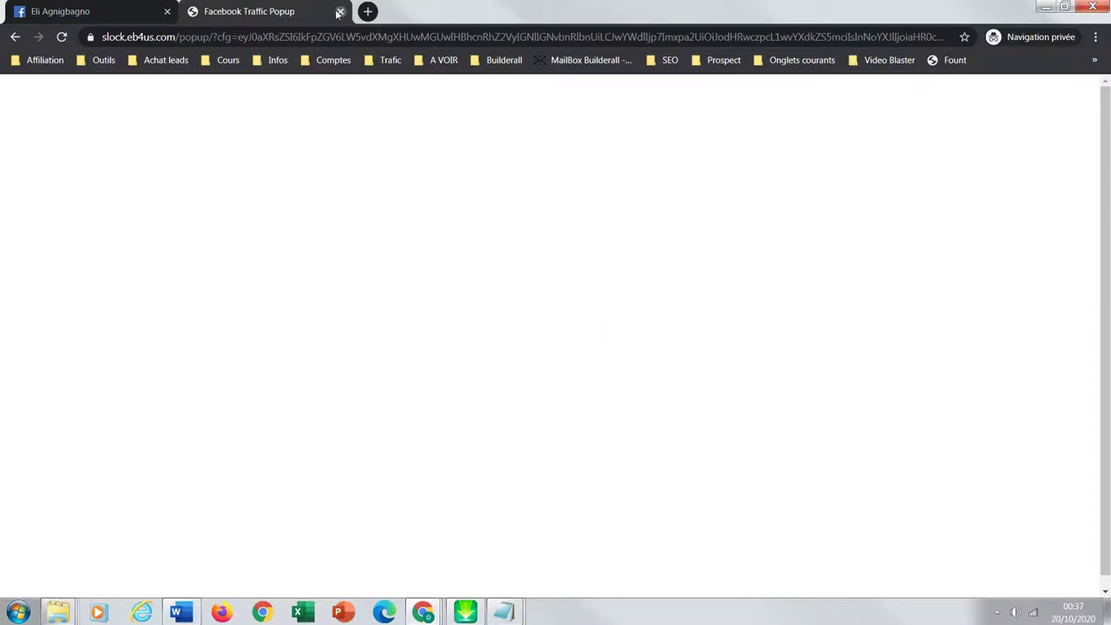